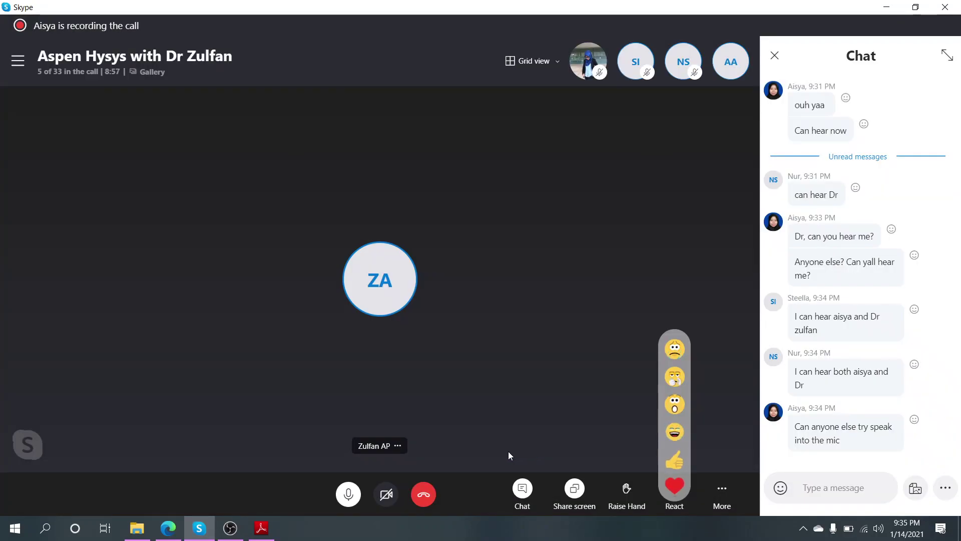
Step: Switch to the Event scheduler PDF in Adobe Reader and show the process flowsheet slide on page 2
click(261, 528)
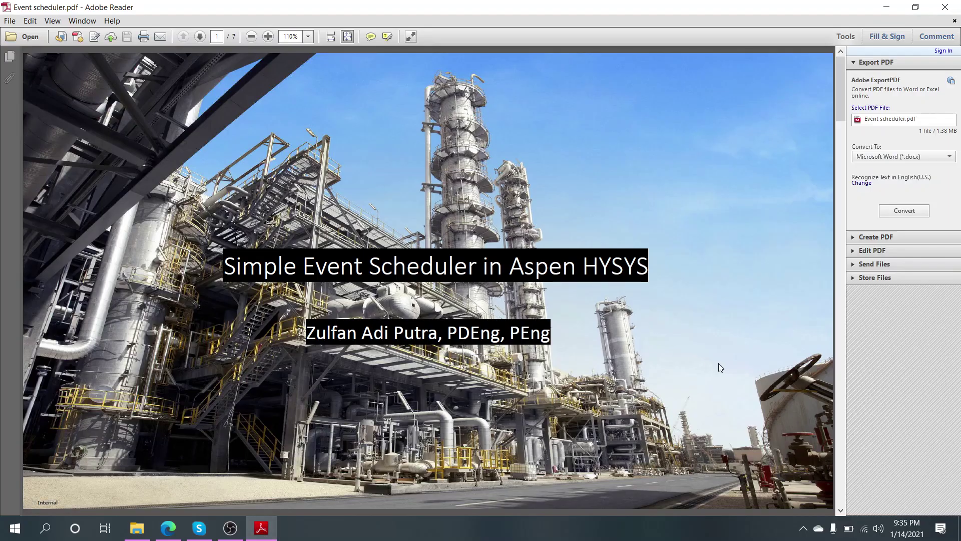
scroll(725, 361, down, 2)
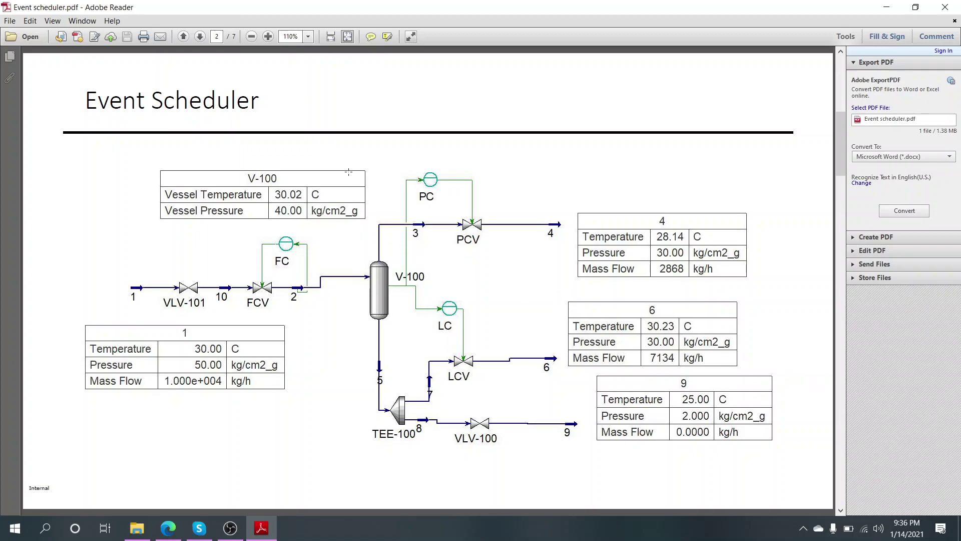
right_click(617, 94)
click(671, 135)
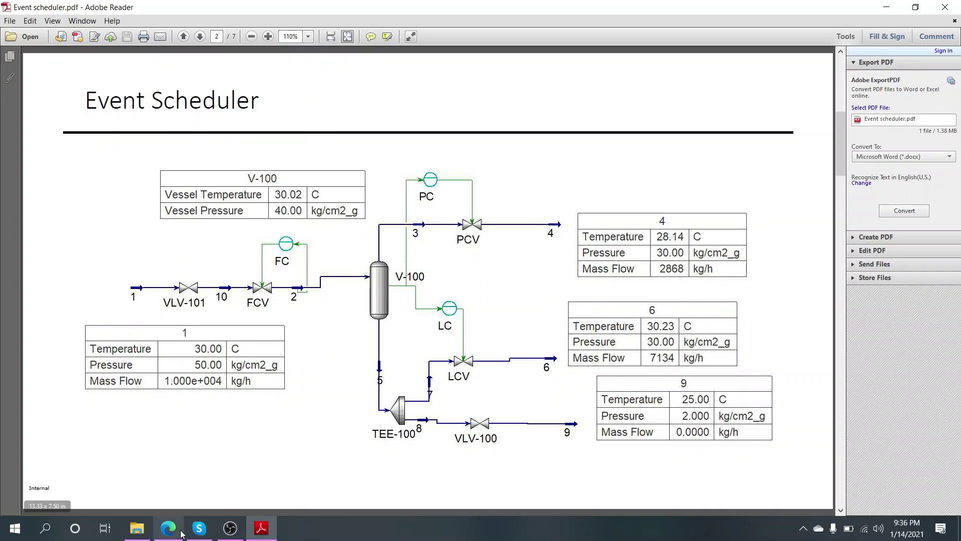
Step: Share the finished case file Simple_v1-1.hsc from File Explorer in the Skype call chat
click(138, 531)
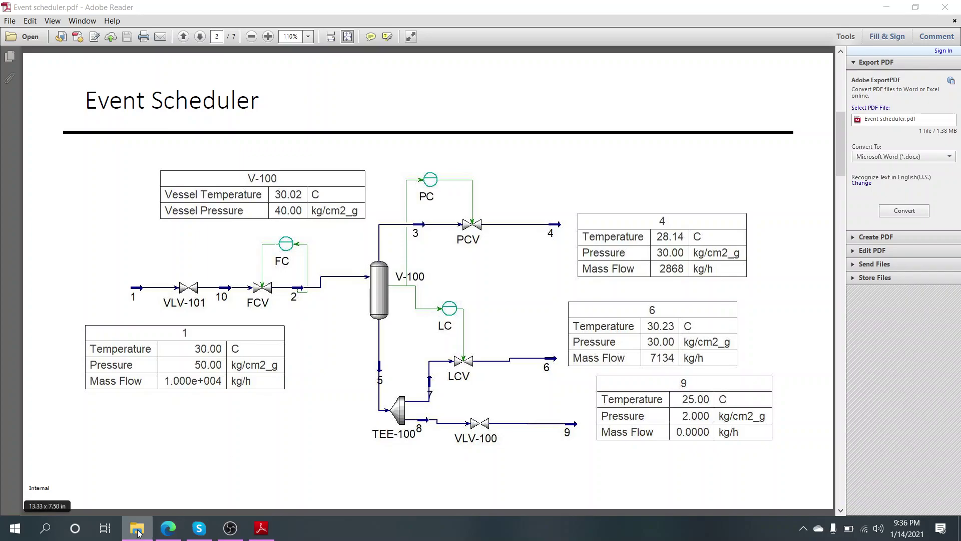
click(200, 528)
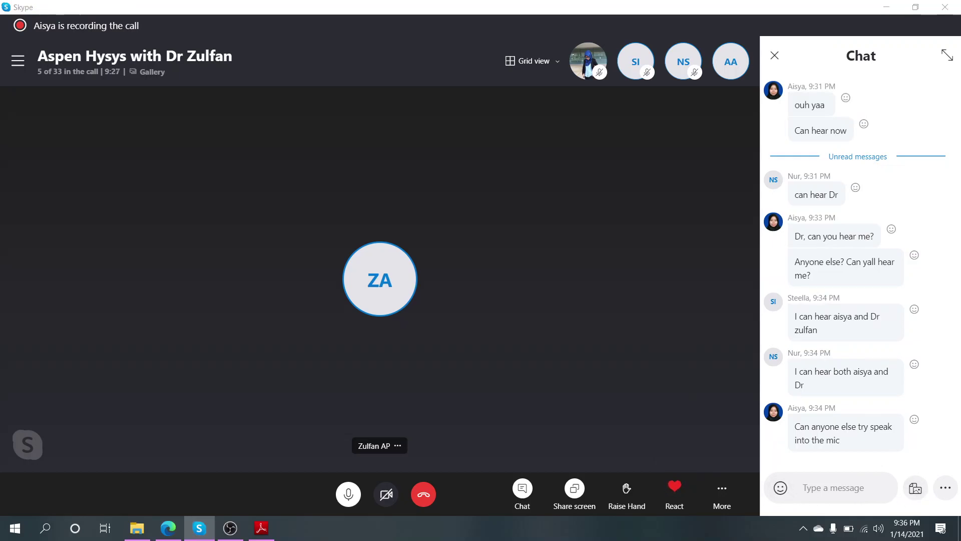
drag(829, 524, 827, 493)
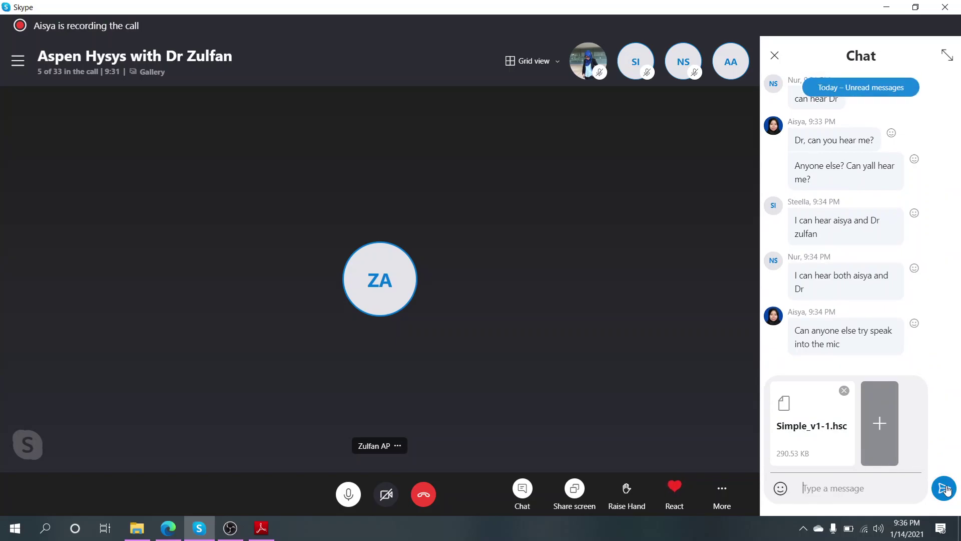
click(944, 488)
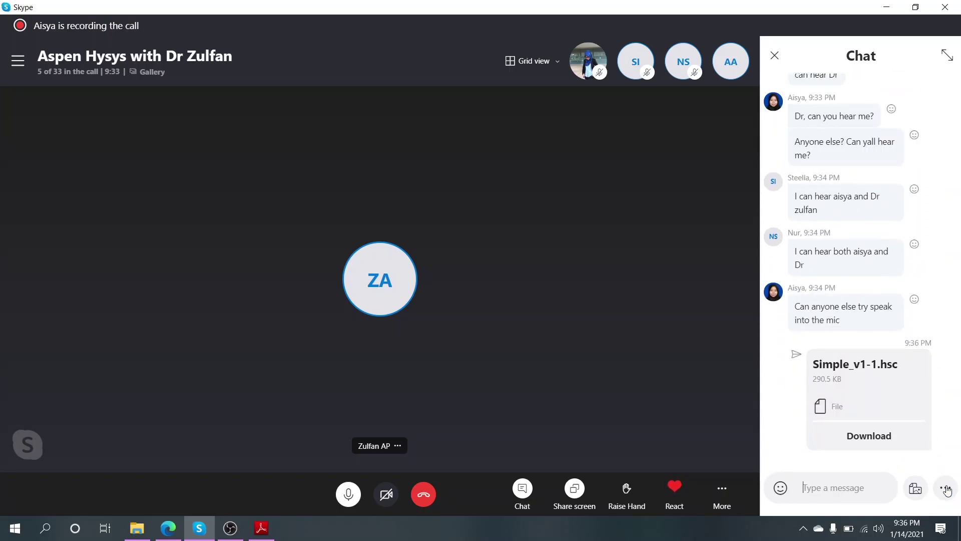
Step: Return to the PDF in Adobe Reader and examine the scheduler hierarchy and bypass valve event settings against the flowsheet on pages 2 to 4
click(261, 528)
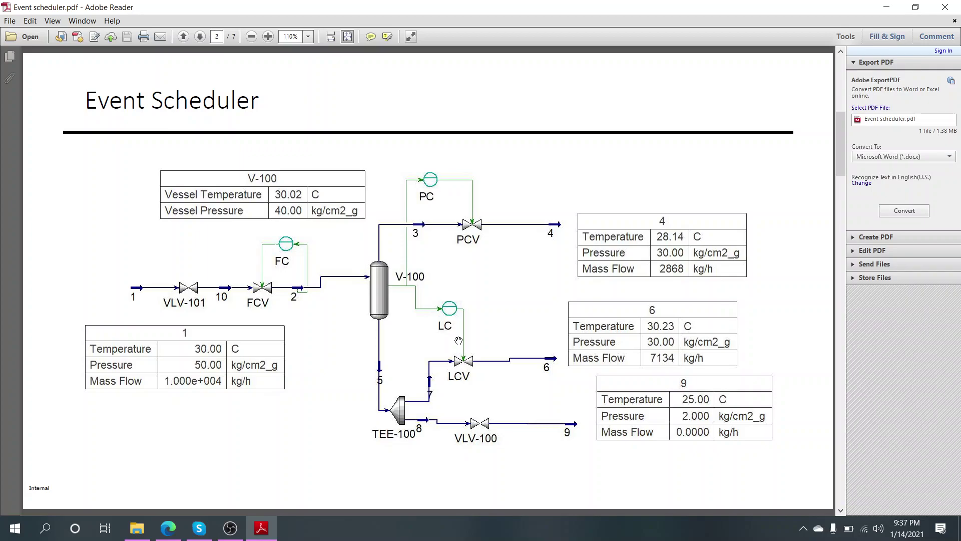
scroll(458, 341, down, 1)
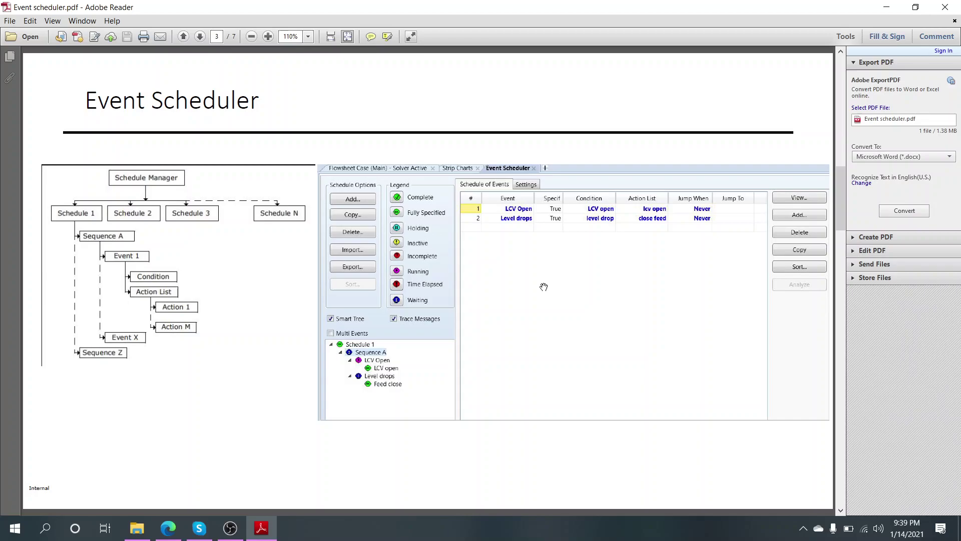
scroll(543, 287, down, 1)
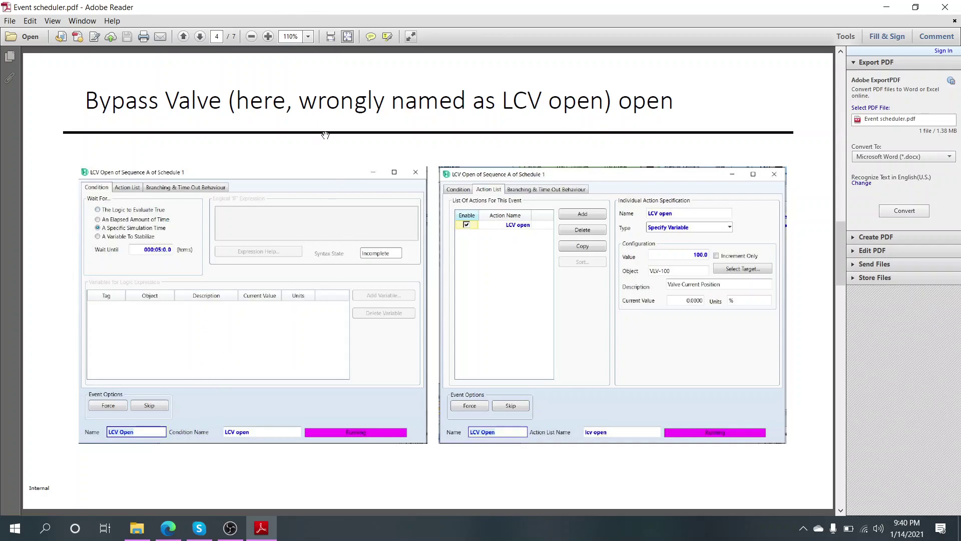
scroll(323, 132, up, 2)
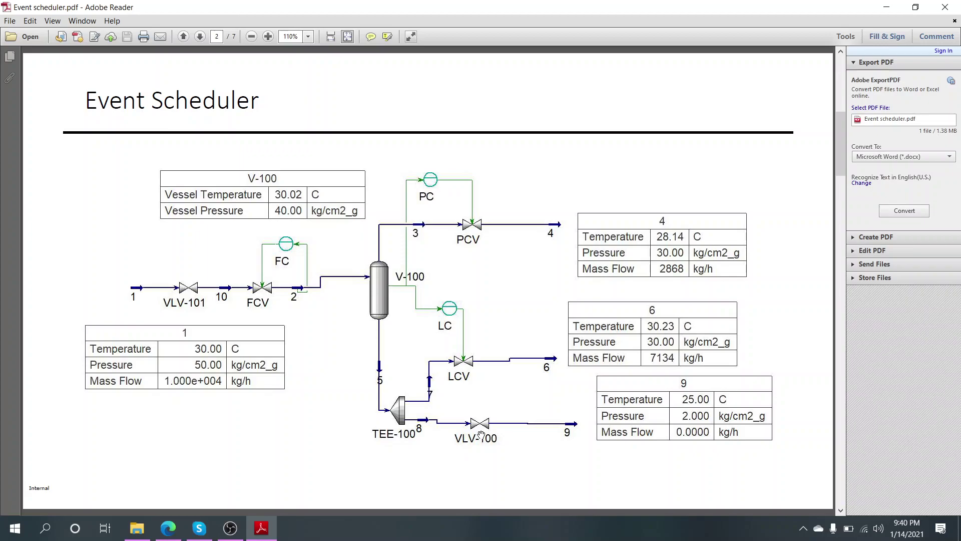
scroll(481, 434, down, 2)
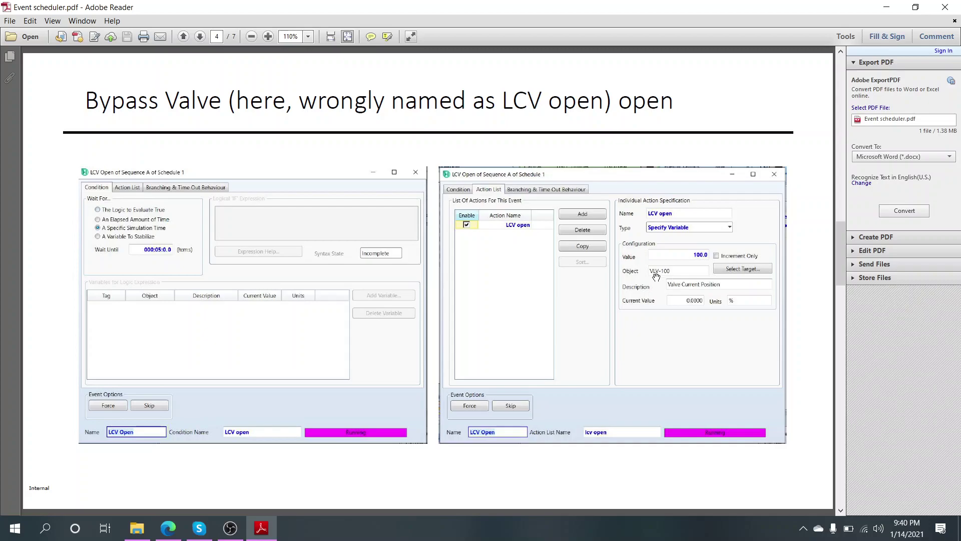
scroll(689, 262, up, 2)
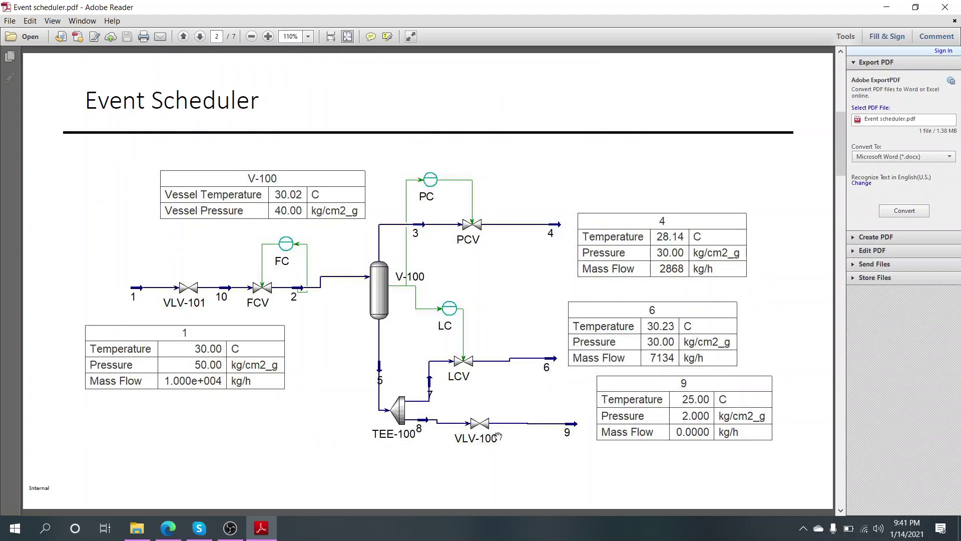
scroll(690, 270, down, 2)
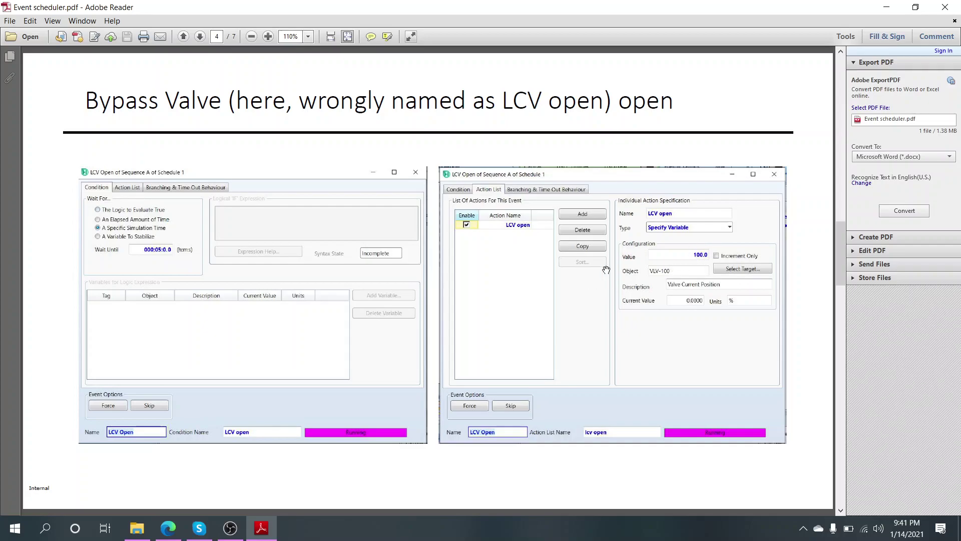
scroll(598, 249, up, 5)
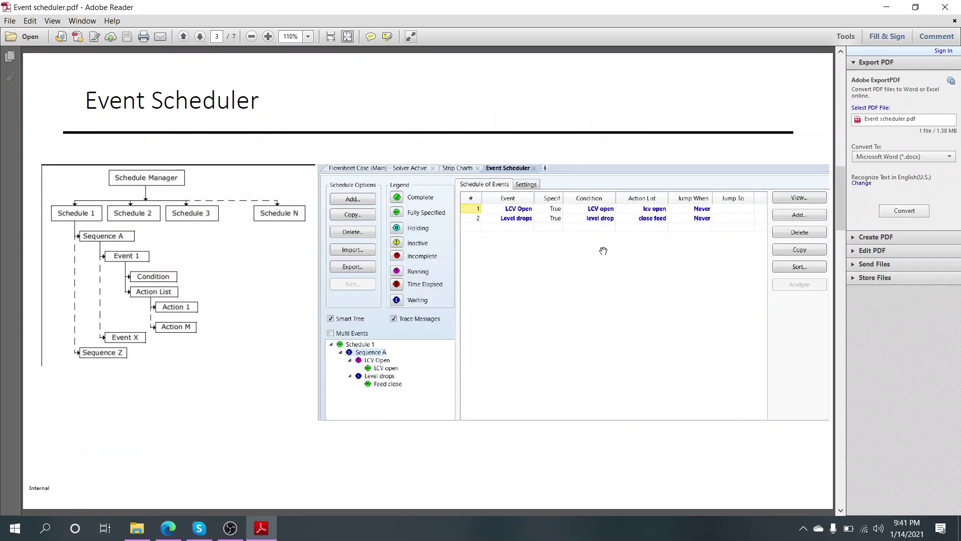
scroll(580, 385, down, 2)
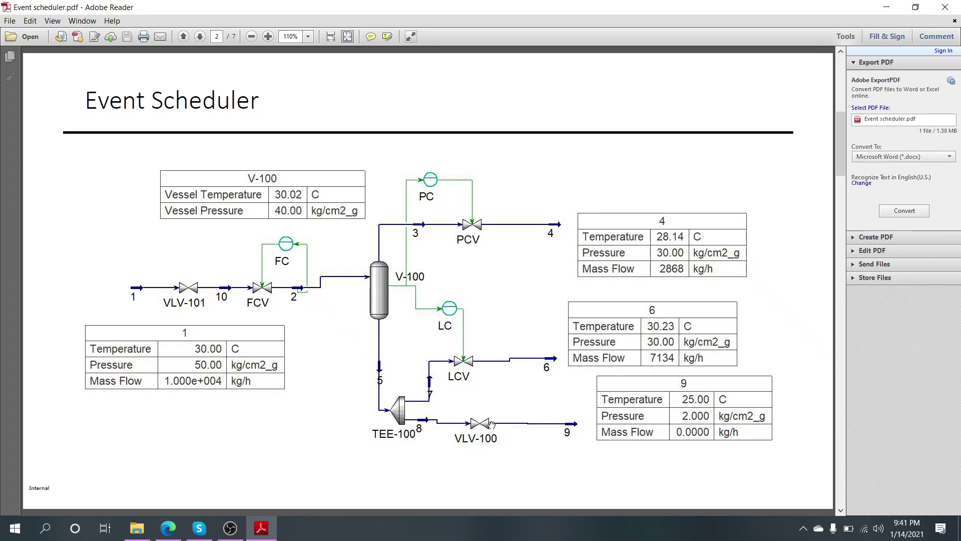
scroll(491, 424, down, 2)
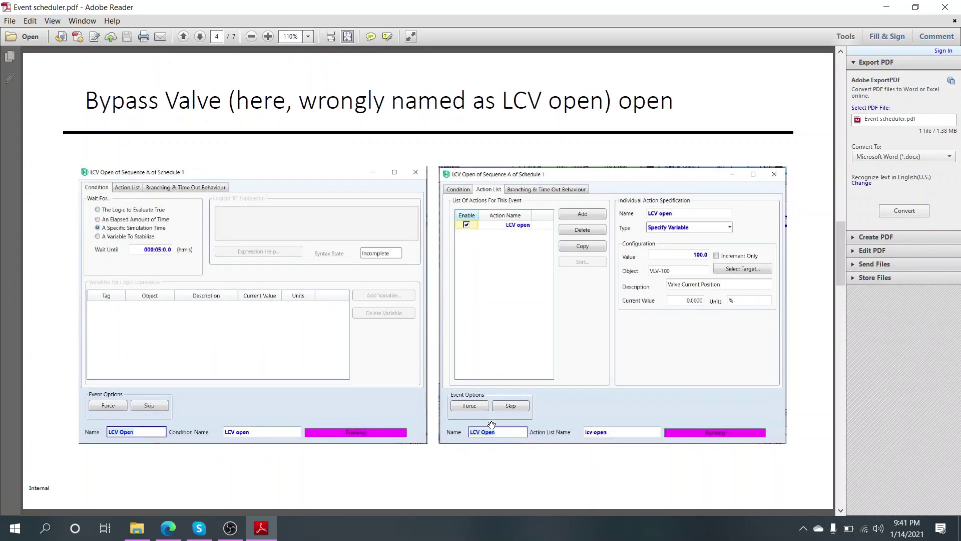
scroll(491, 424, up, 2)
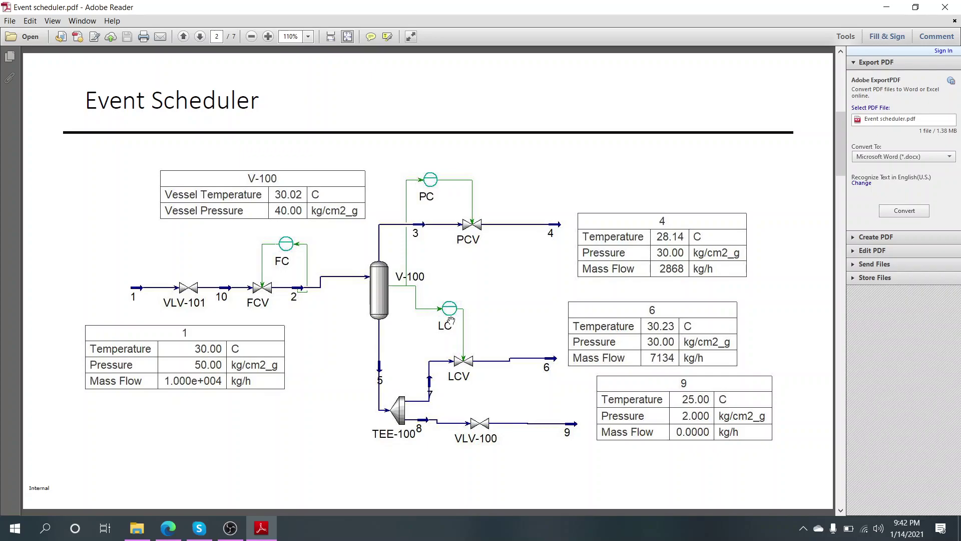
scroll(474, 325, down, 2)
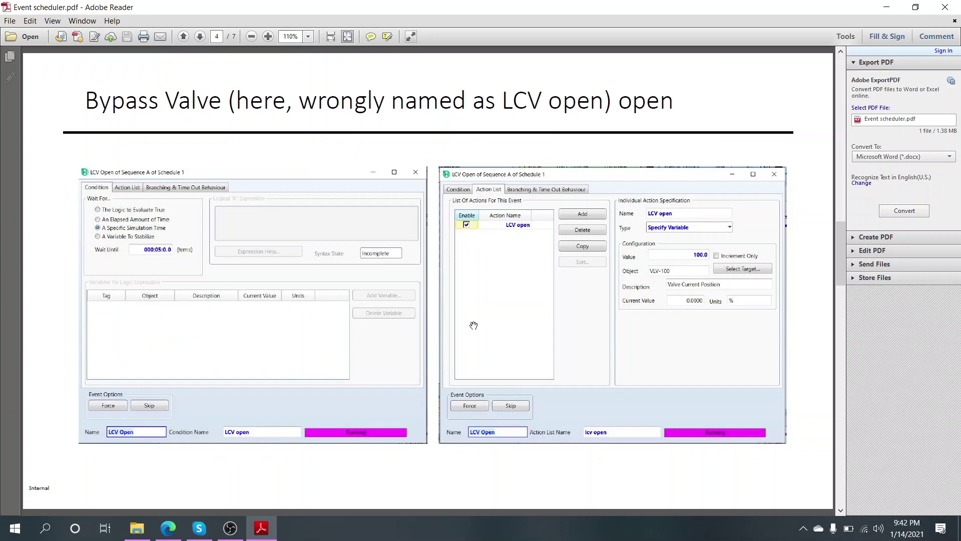
Step: Examine the page 5 event that closes the feed when the level drops to 30%, comparing its condition type with the bypass valve event
scroll(474, 326, down, 2)
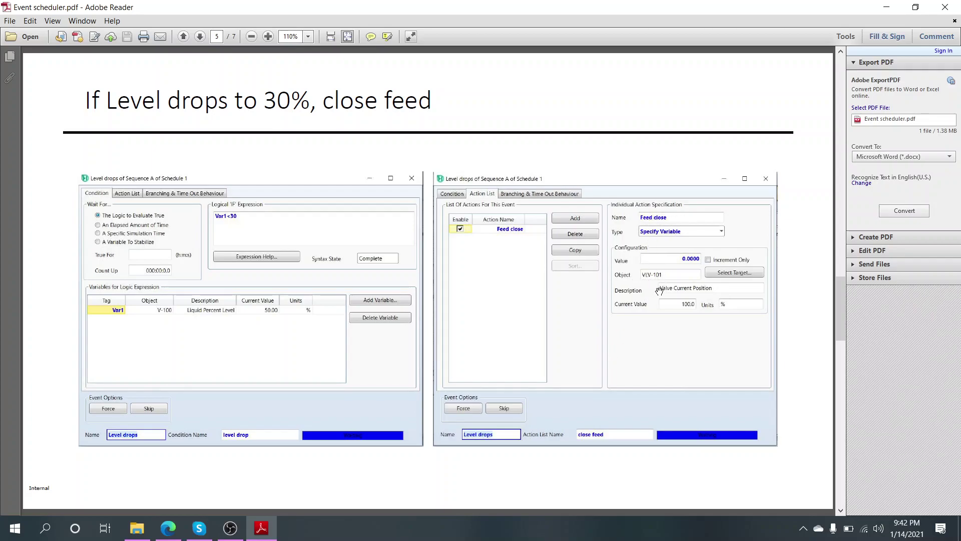
scroll(451, 216, down, 2)
scroll(451, 215, up, 4)
scroll(453, 212, up, 1)
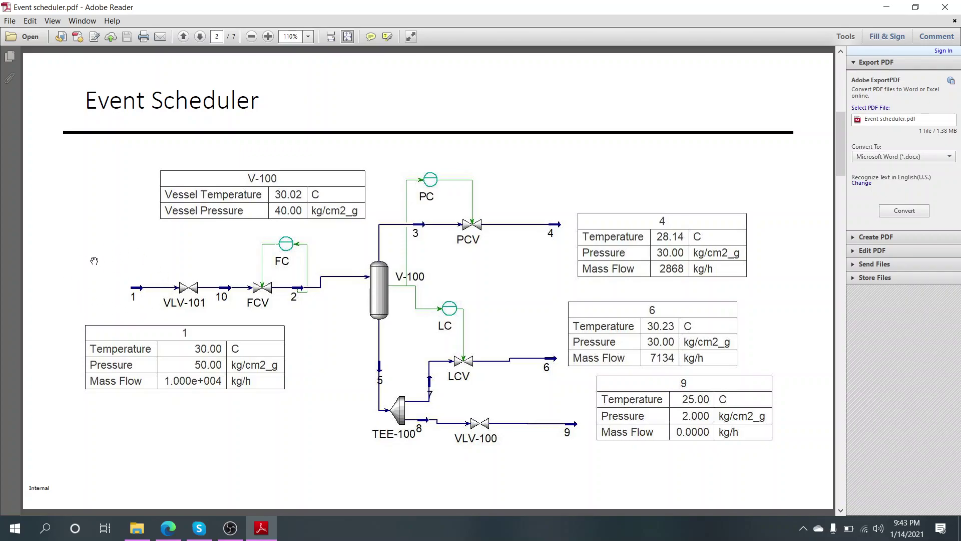
scroll(383, 323, down, 2)
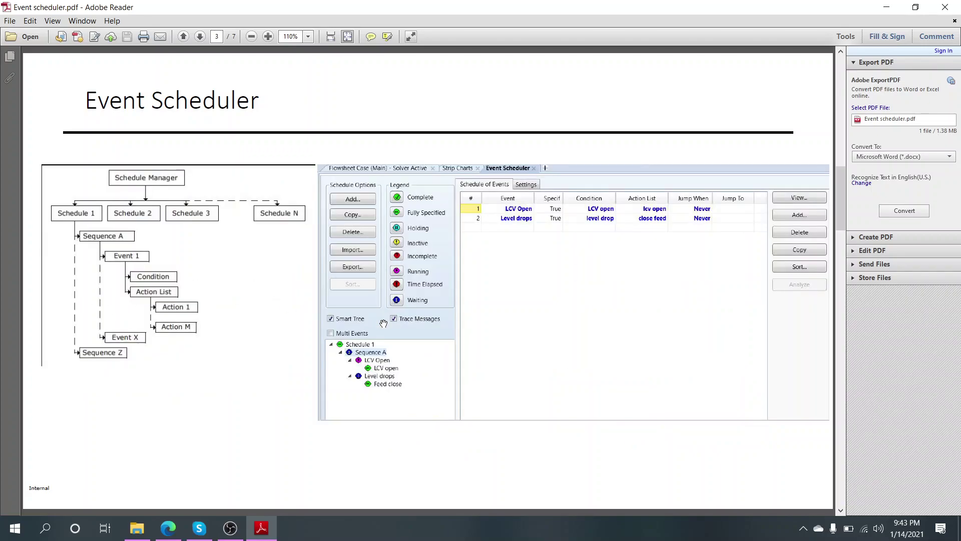
scroll(383, 323, down, 1)
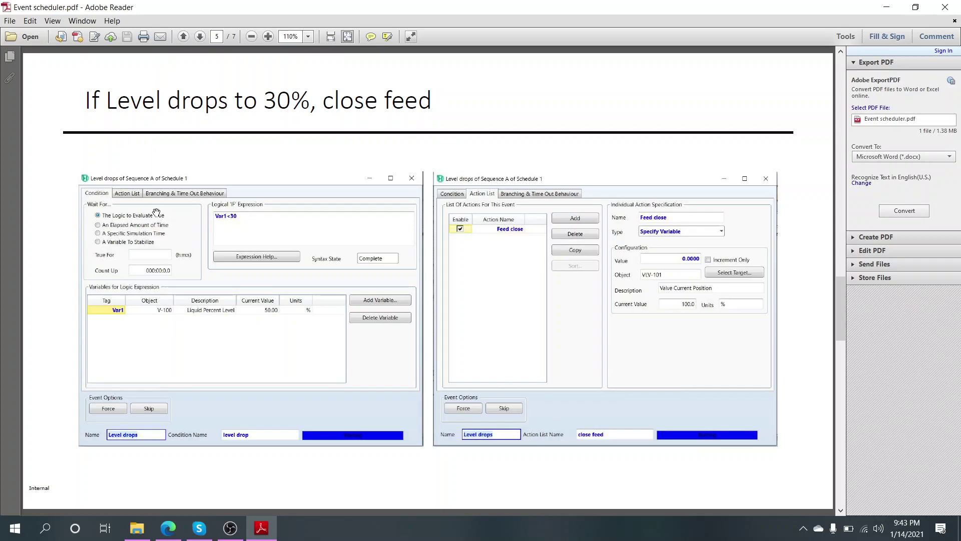
scroll(229, 232, up, 1)
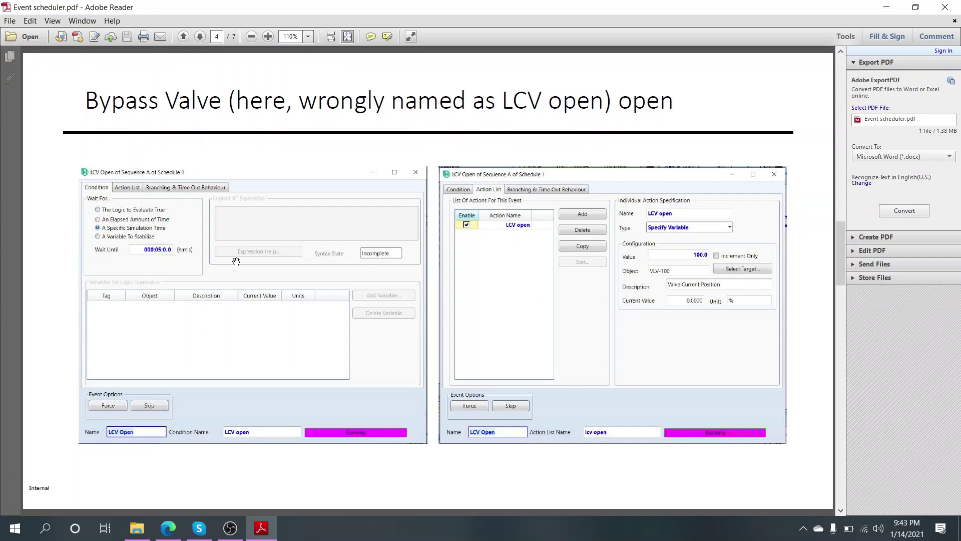
scroll(236, 261, down, 1)
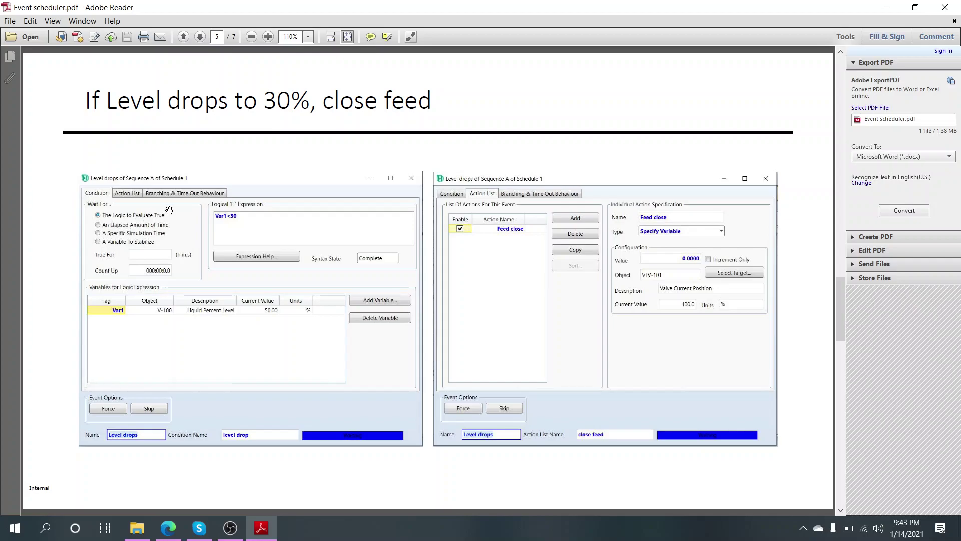
Step: Examine the strip charts on the Results page against the flowsheet valves, then view the starting and finished case files on page 7
scroll(172, 212, down, 1)
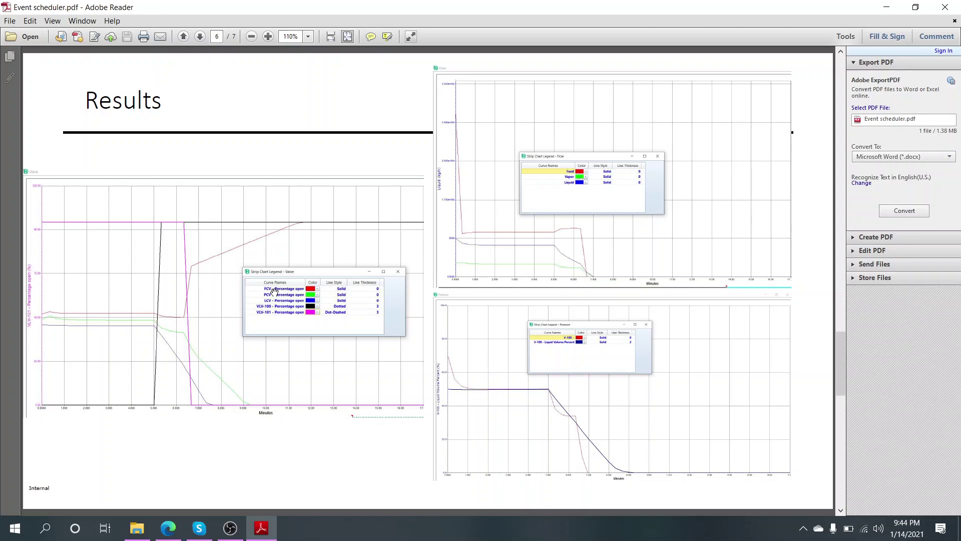
scroll(273, 290, up, 4)
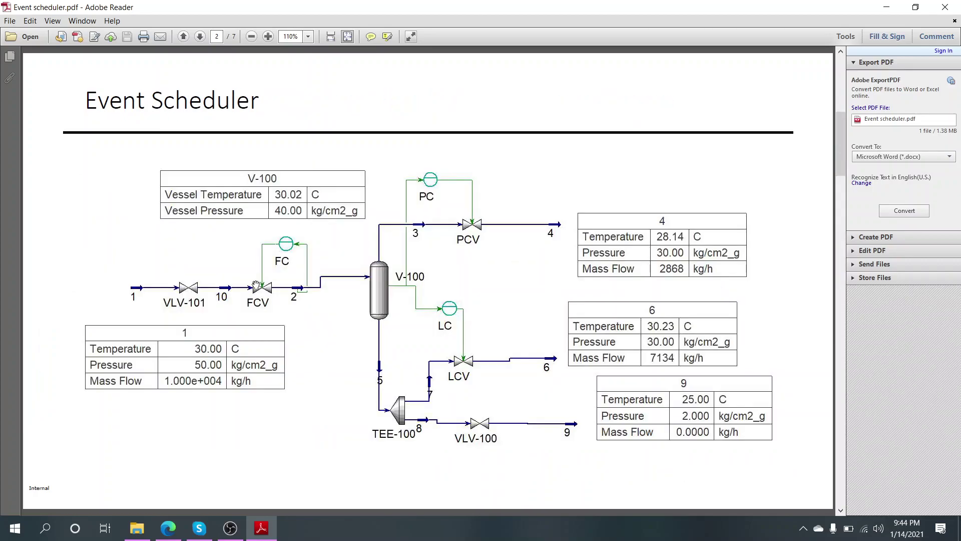
scroll(265, 284, down, 3)
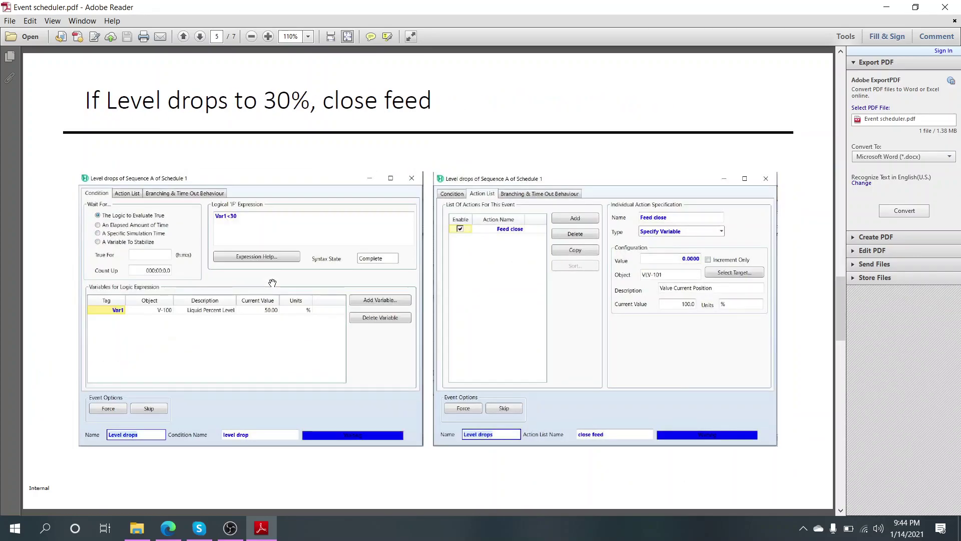
scroll(272, 283, down, 1)
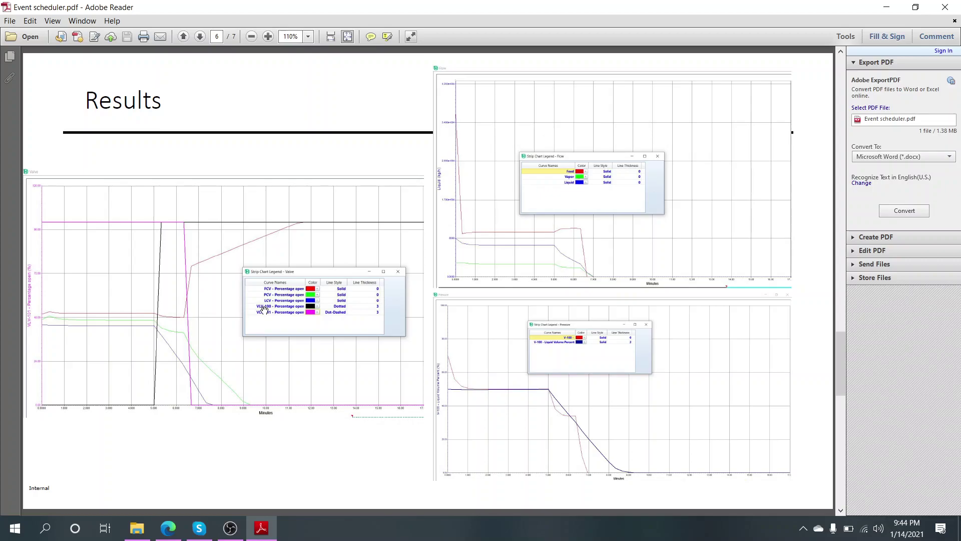
scroll(397, 312, up, 4)
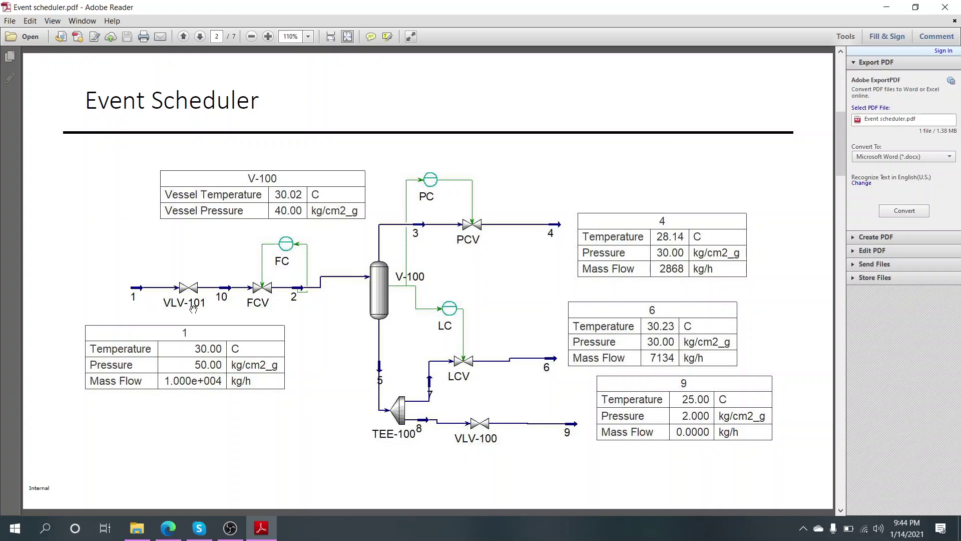
scroll(193, 309, down, 4)
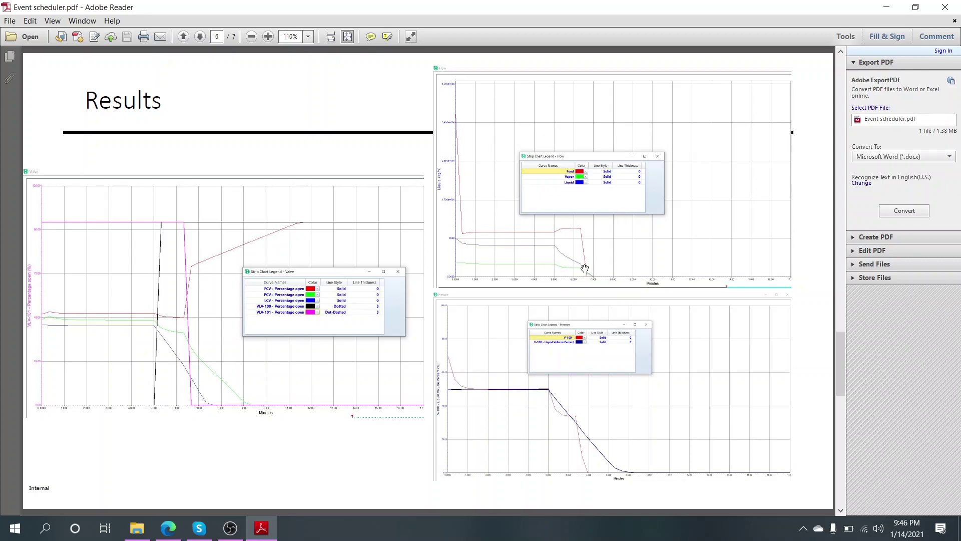
scroll(677, 303, down, 1)
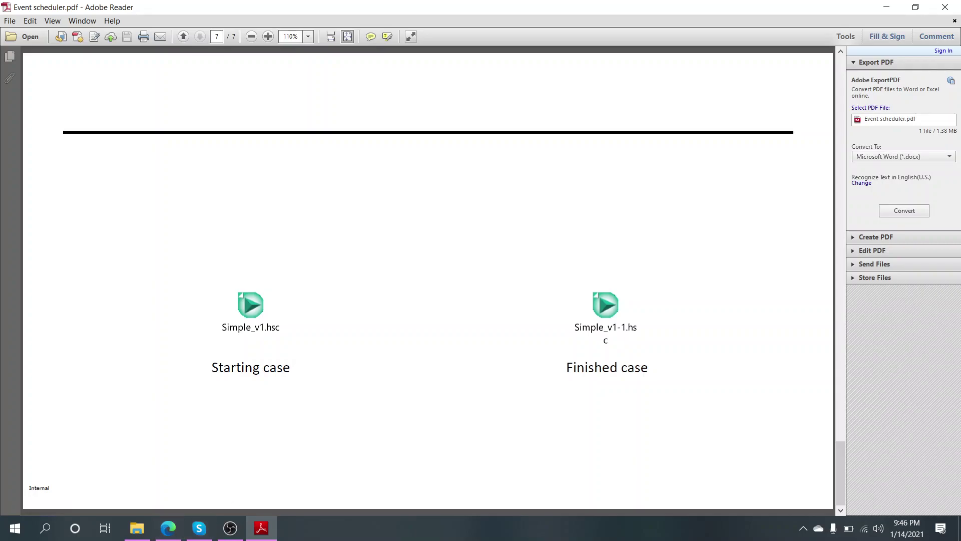
Step: Share the starting case file Simple_v1.hsc from File Explorer in the Skype call chat
click(137, 527)
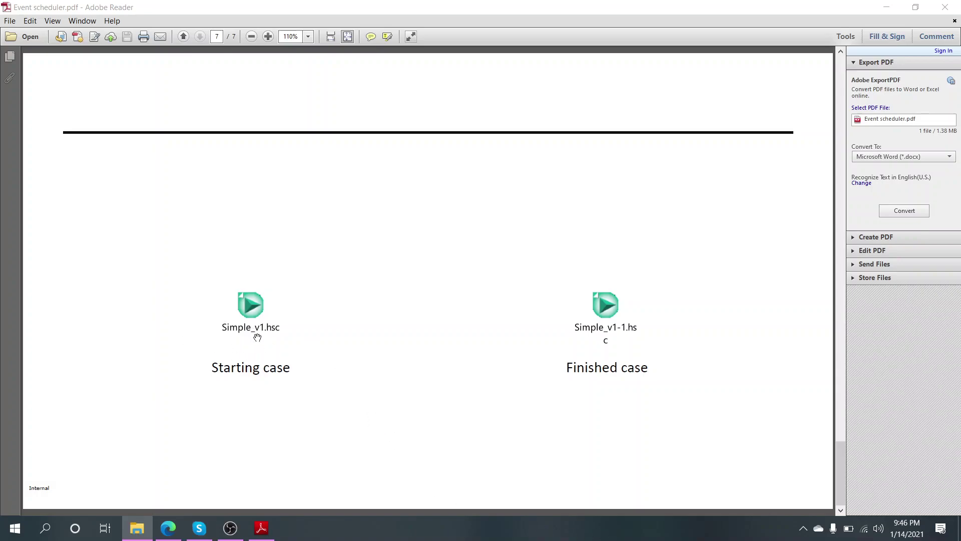
click(199, 527)
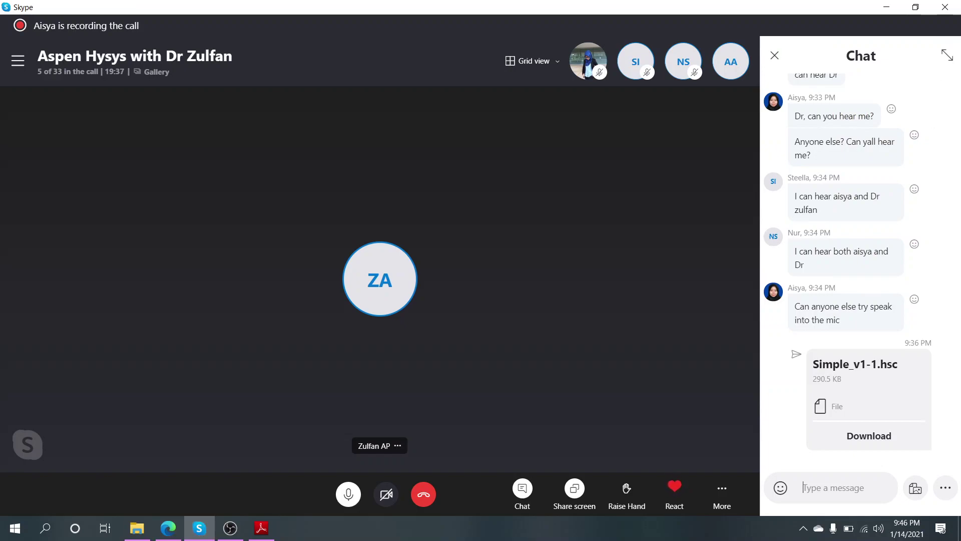
drag(928, 532, 844, 470)
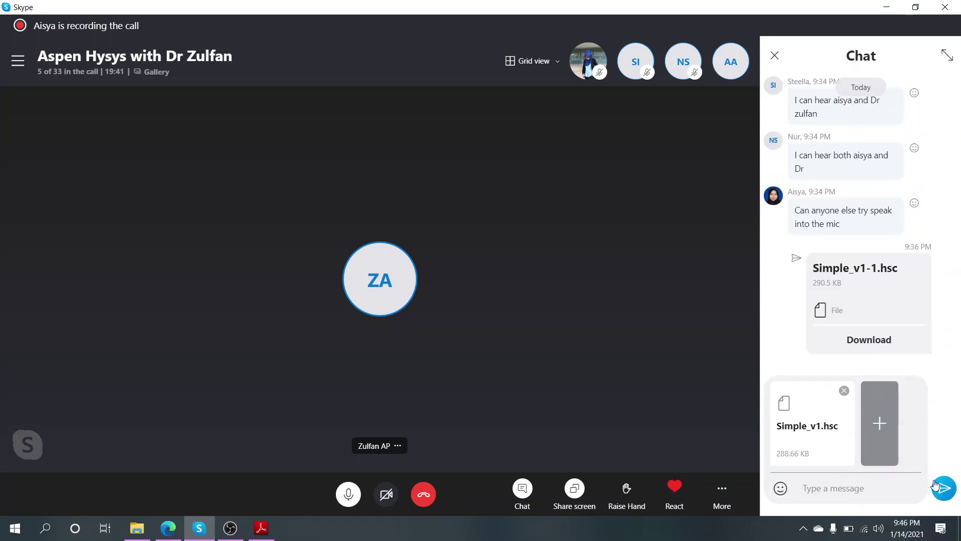
click(943, 489)
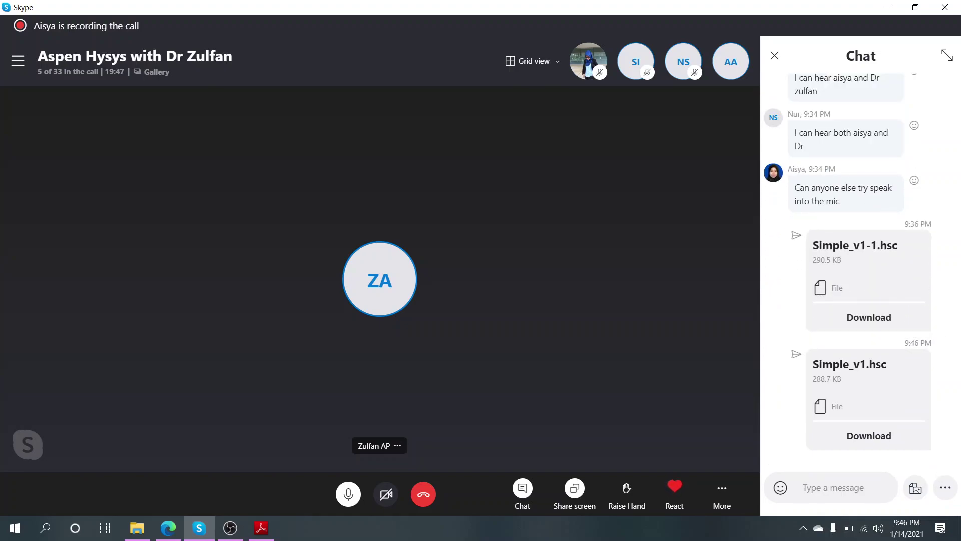
Step: Open the starting case Simple_v1.hsc in Aspen HYSYS and dismiss the product registration window
key(alt+Tab)
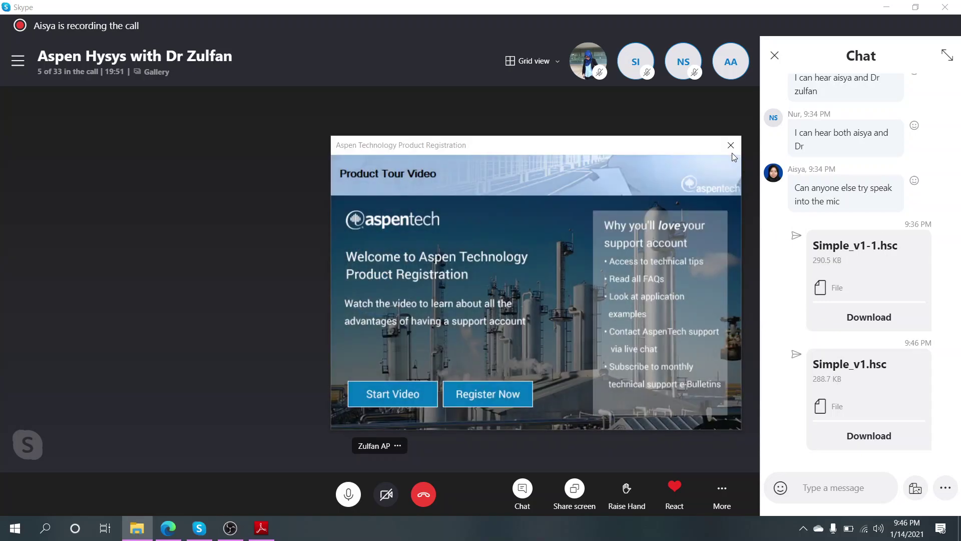
click(731, 145)
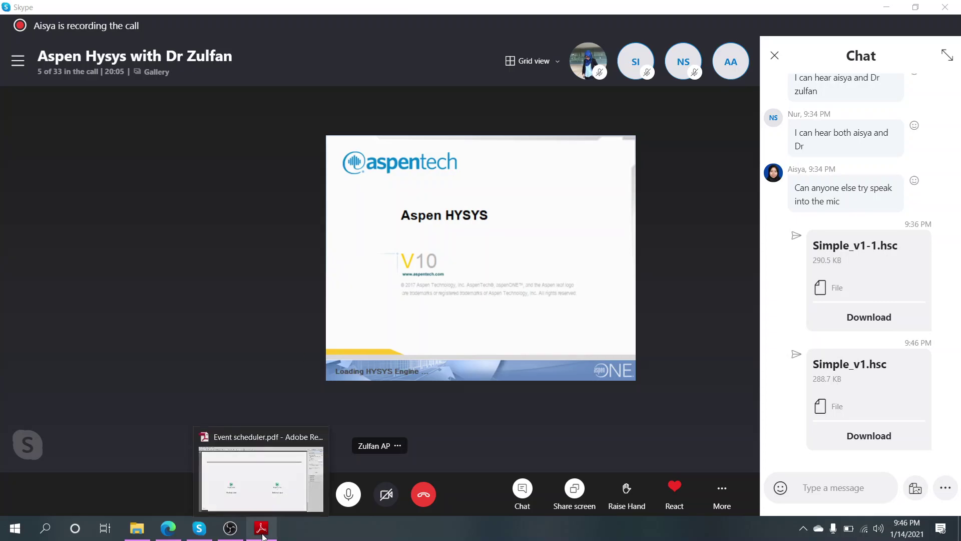
Step: Return to Event scheduler.pdf in Adobe Reader, check the Skype call briefly, and examine the Results page and the page 2 flowsheet
click(270, 493)
scroll(296, 321, up, 3)
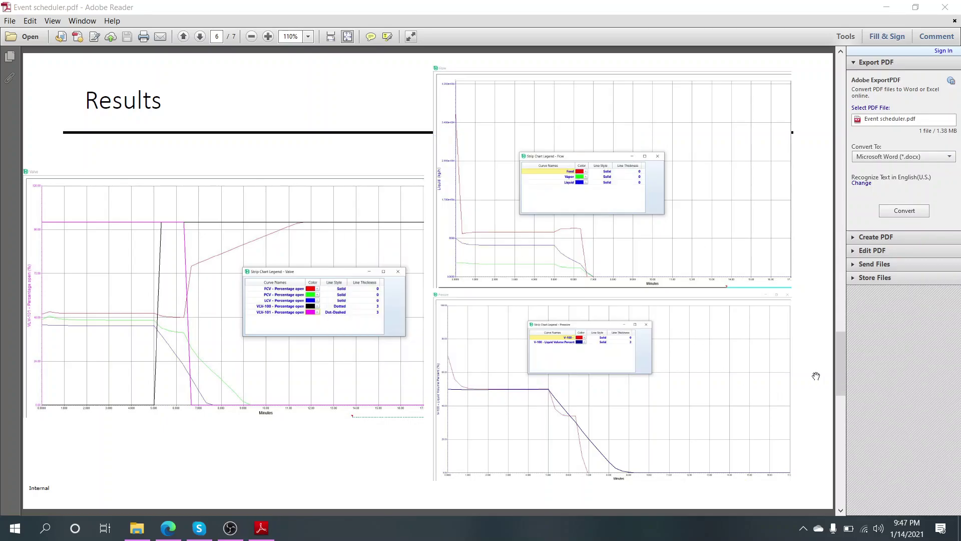
click(195, 526)
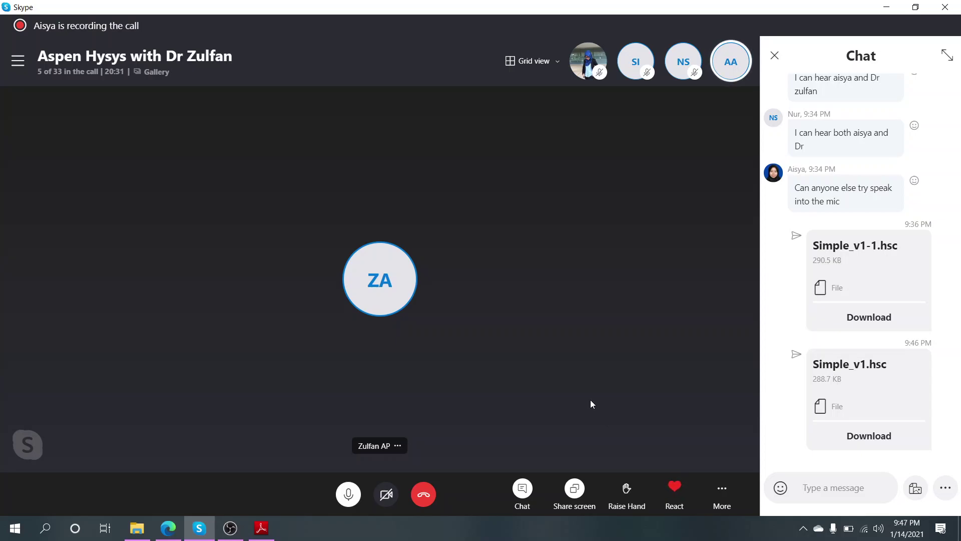
click(261, 527)
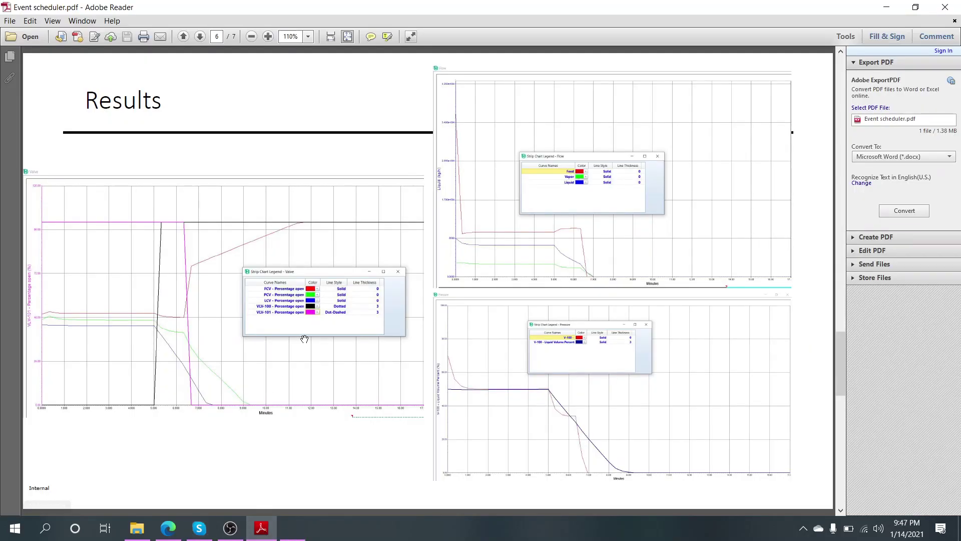
scroll(304, 339, up, 10)
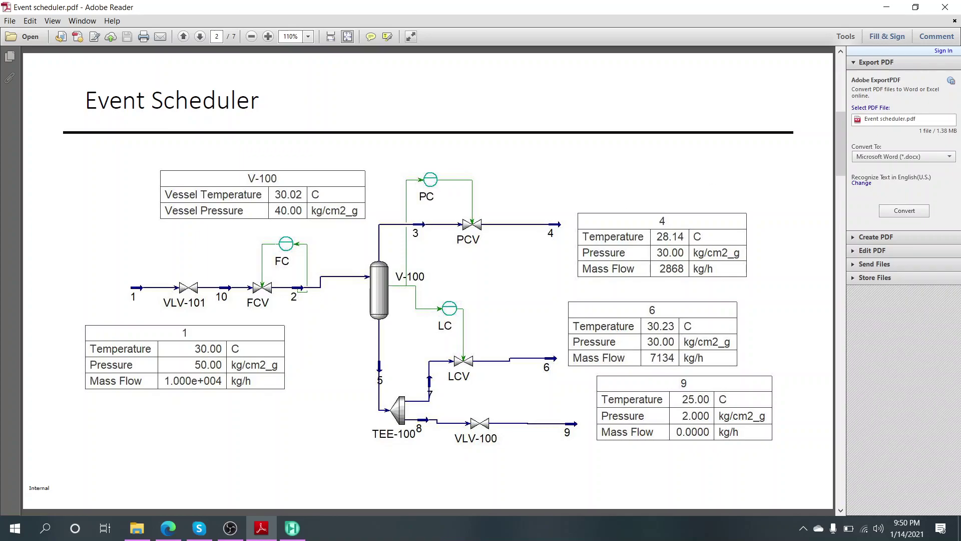
Step: Switch to the Simple_v1.hsc case in Aspen HYSYS and maximize its window
key(alt+Tab)
drag(637, 119, 412, 70)
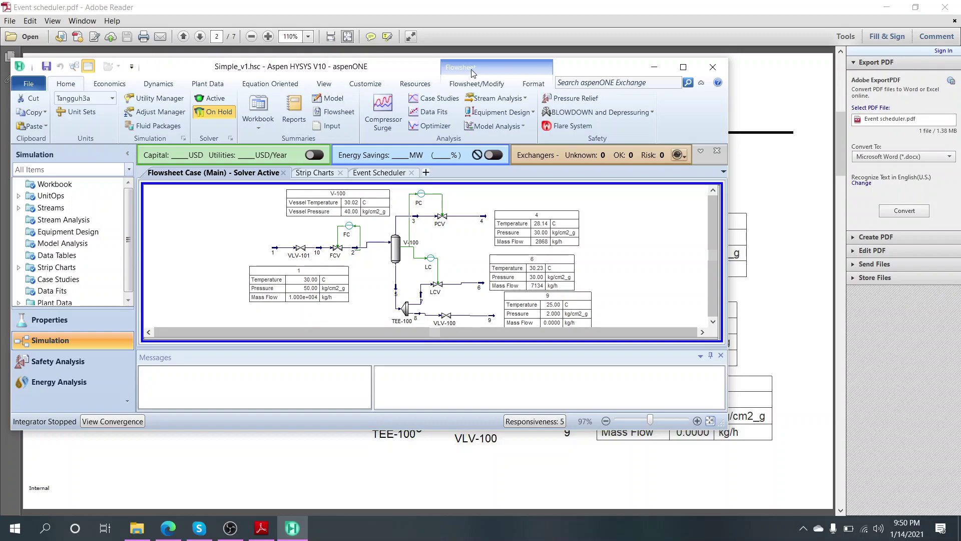
double_click(411, 70)
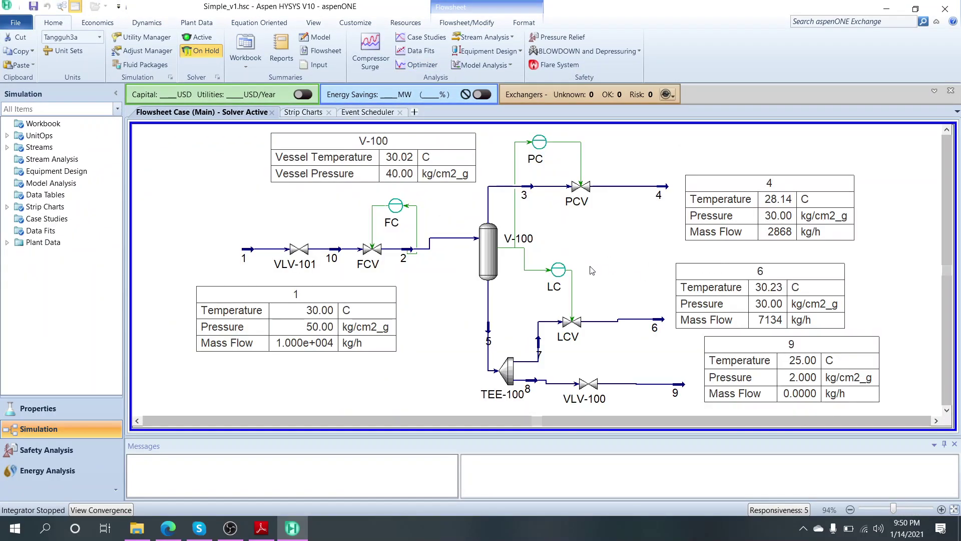
Step: Open feed valve VLV-101 and view its dynamic specifications and actuator parameters
click(298, 249)
double_click(298, 250)
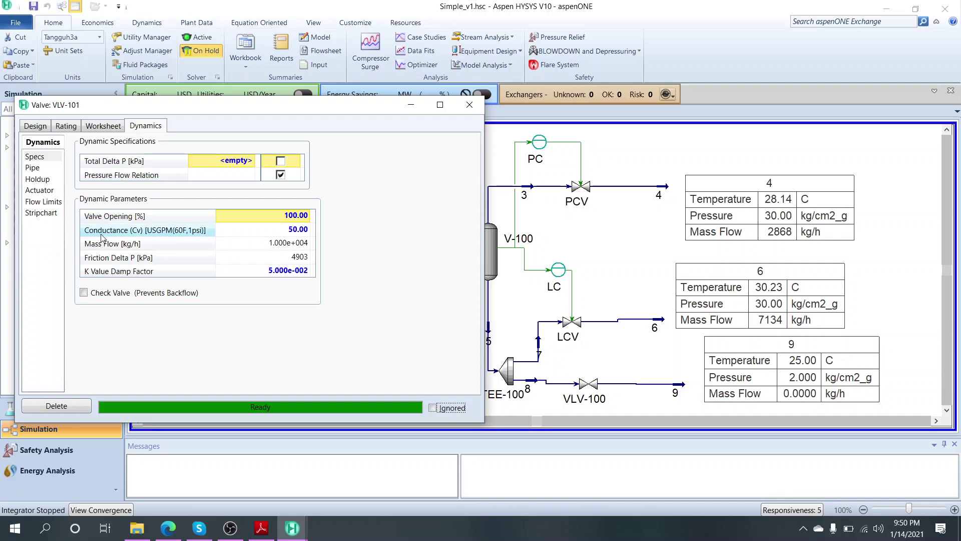
click(45, 191)
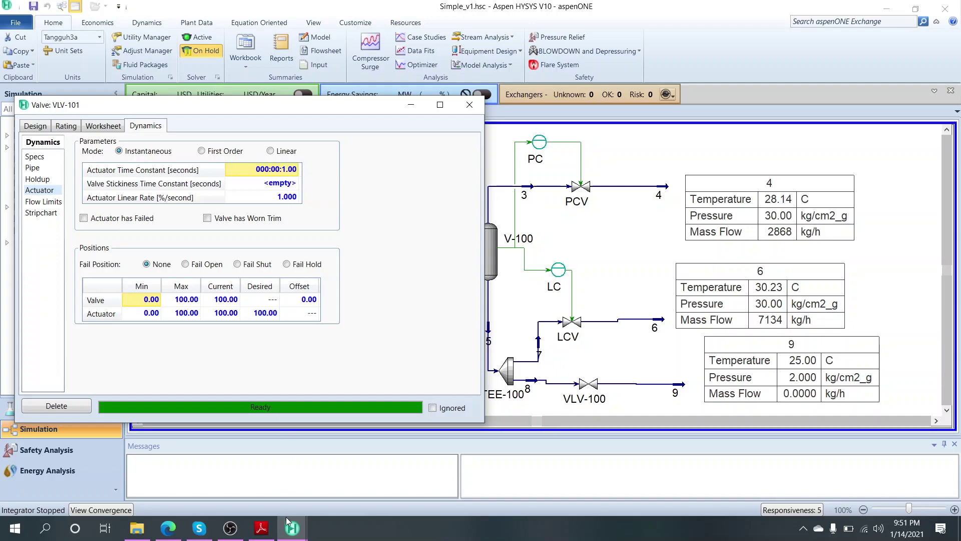
Step: Switch to the PDF in Adobe Reader and examine the valve opening curves in the Results page strip chart up close
click(260, 528)
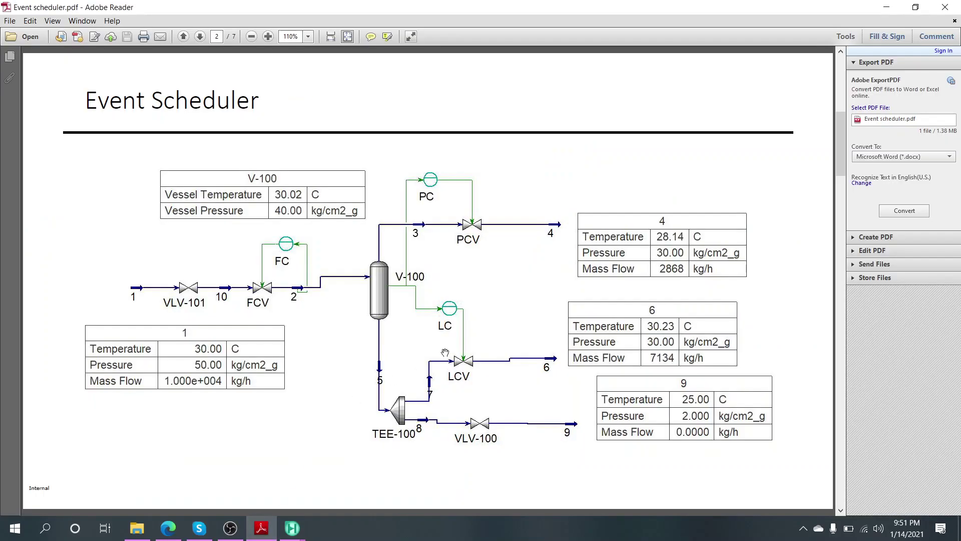
scroll(365, 324, down, 4)
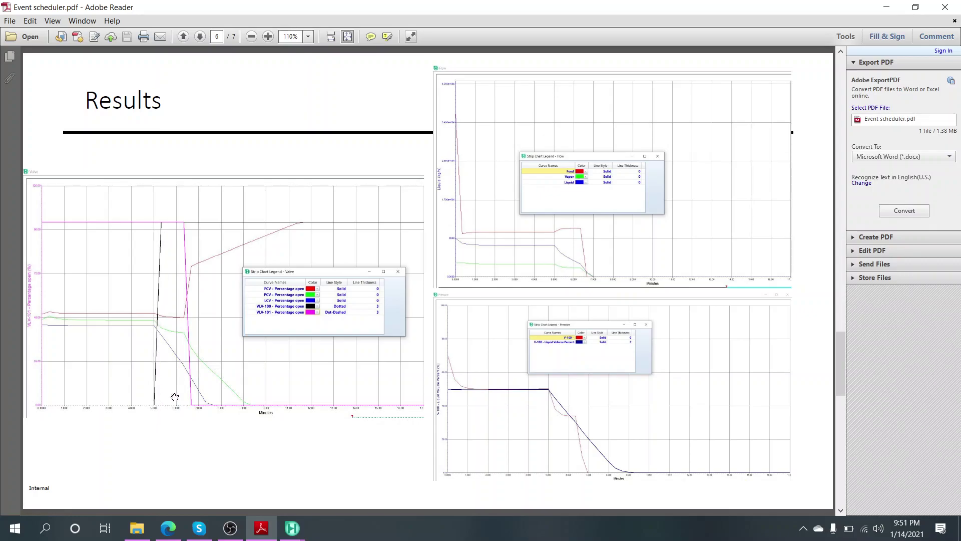
scroll(175, 395, up, 2)
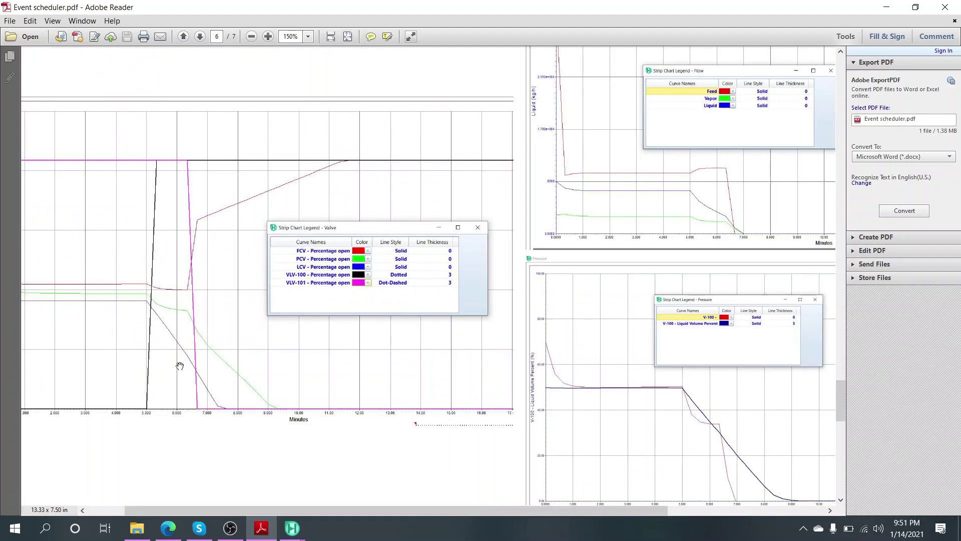
scroll(180, 365, up, 1)
scroll(275, 340, up, 1)
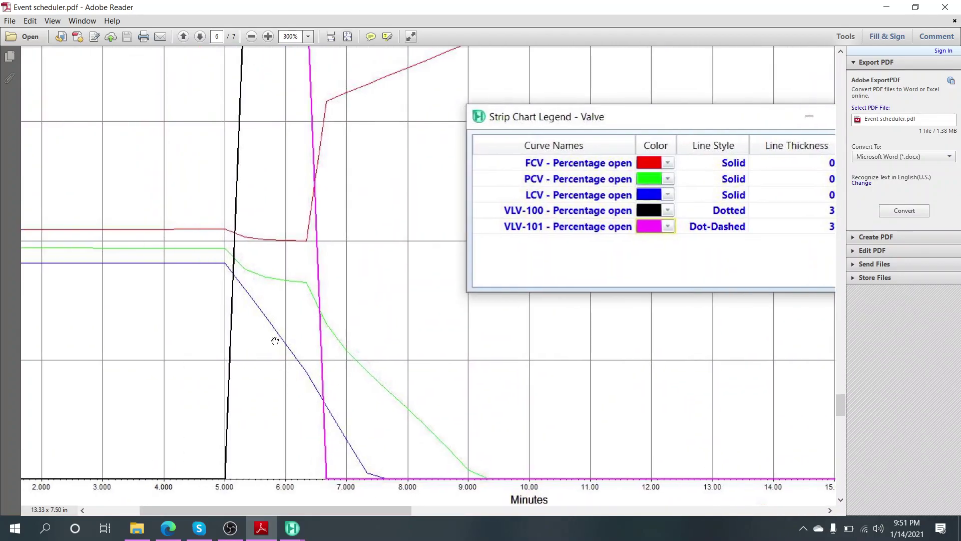
scroll(275, 337, down, 1)
scroll(275, 333, down, 1)
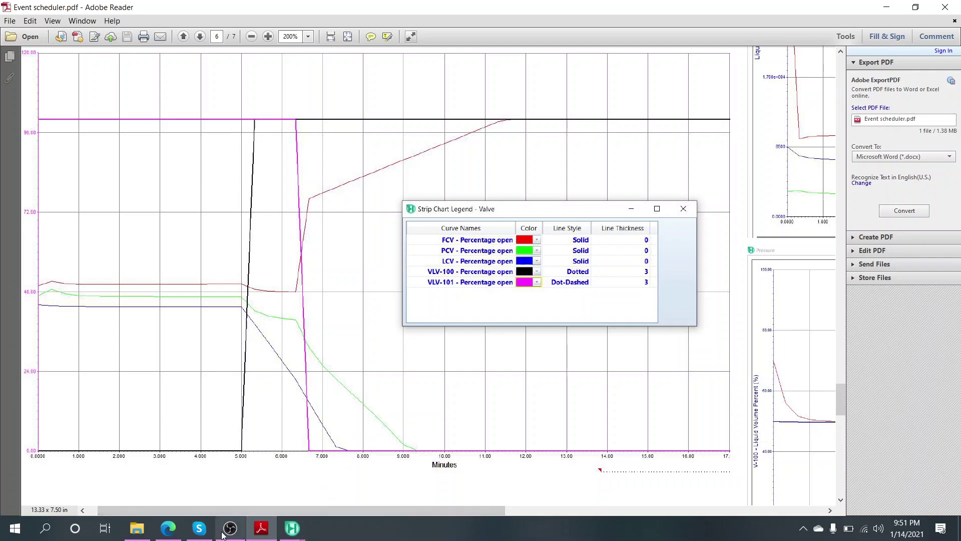
Step: Switch back to the VLV-101 actuator settings in Aspen HYSYS and close the valve window
mouse_move(293, 531)
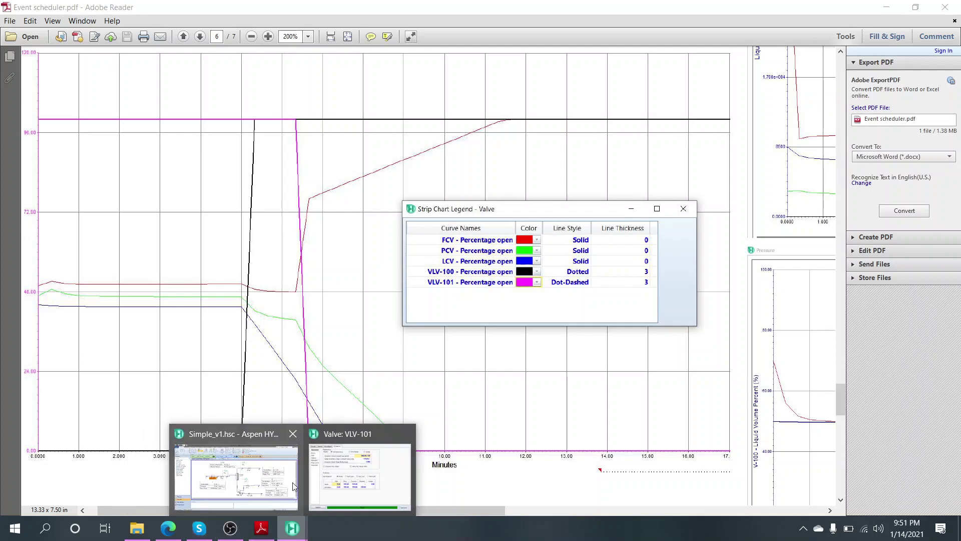
click(356, 471)
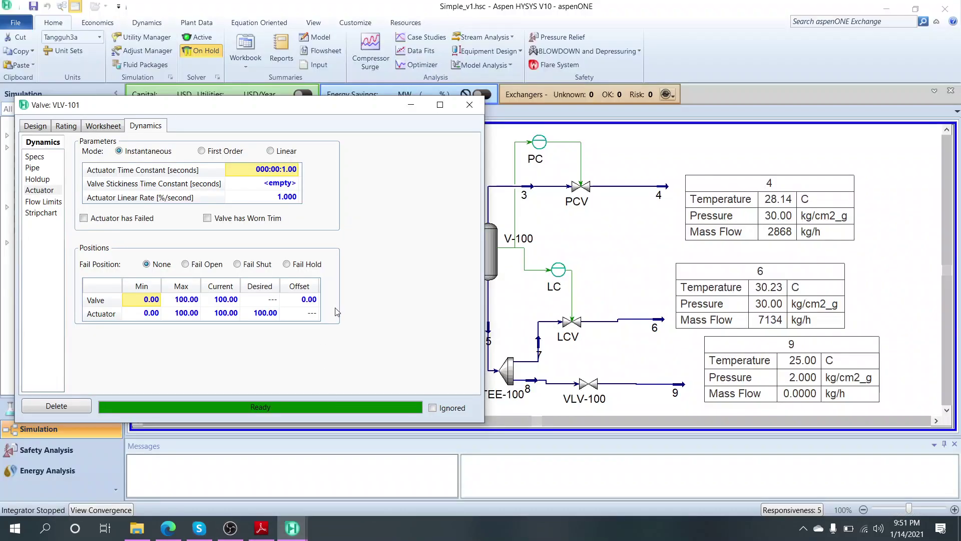
click(469, 105)
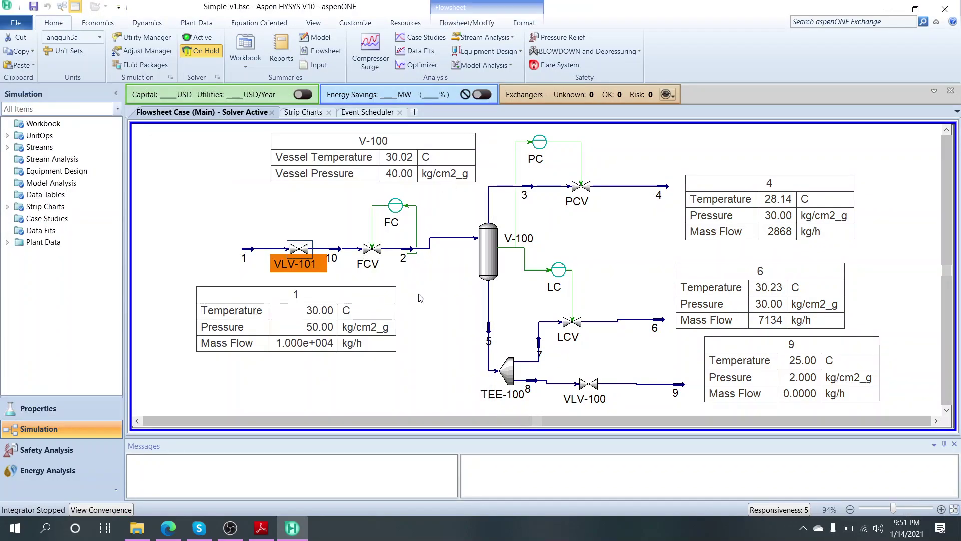
mouse_move(492, 269)
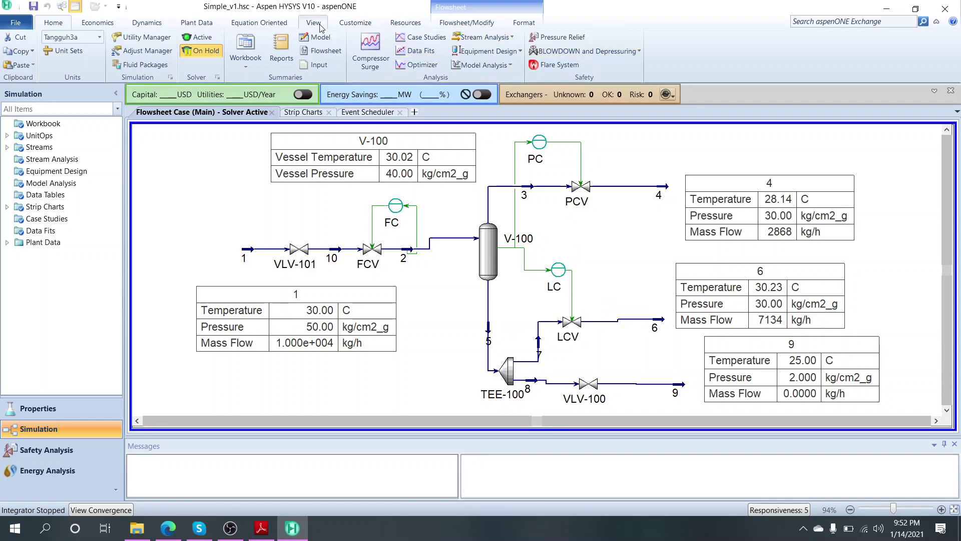
click(470, 24)
click(510, 25)
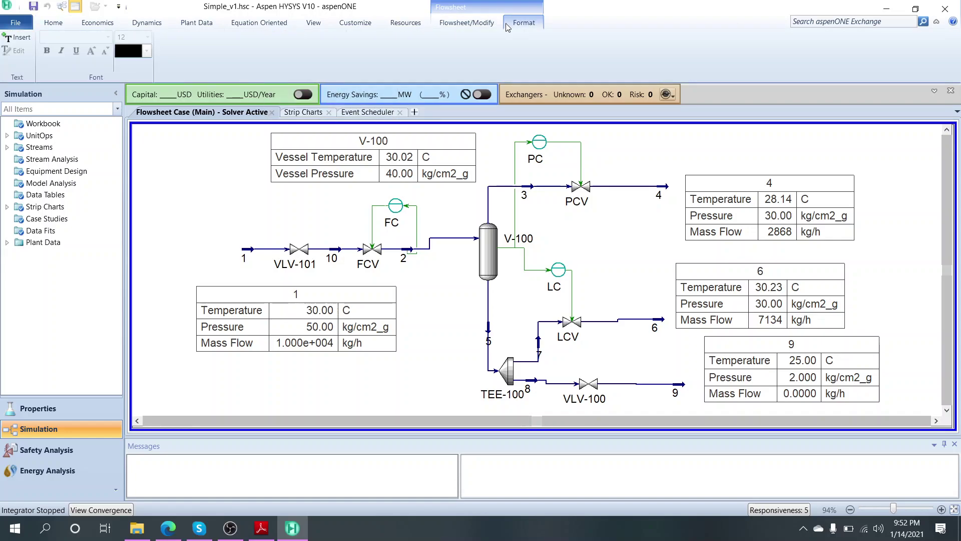
click(484, 26)
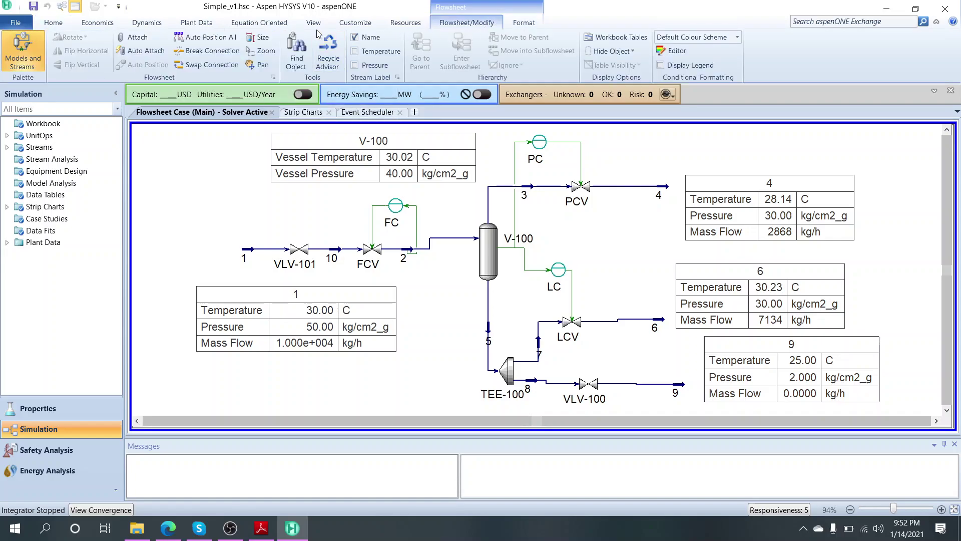
Step: Display the Valve, Pressure and Flow strip charts and arrange their windows so that they are spread apart
click(138, 25)
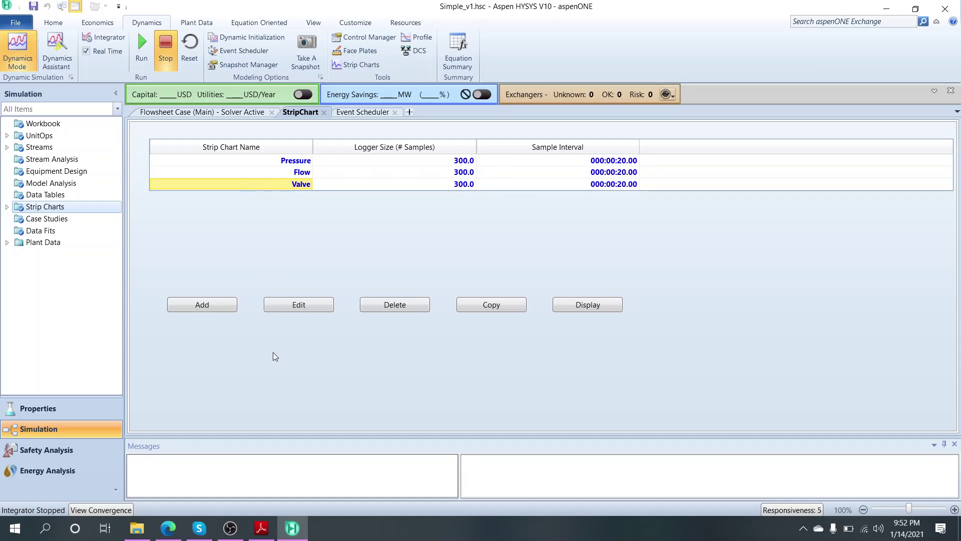
click(270, 172)
click(269, 170)
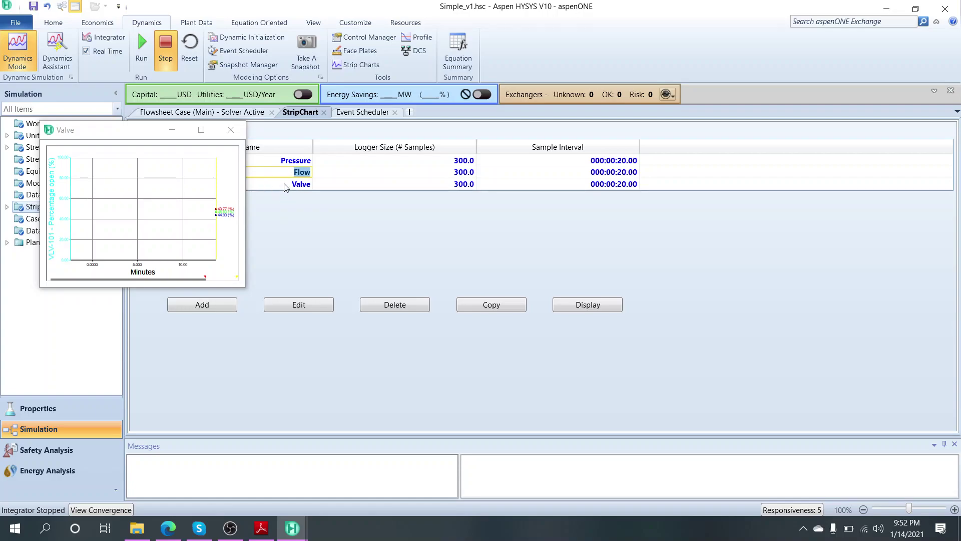
double_click(275, 161)
drag(151, 155, 140, 264)
double_click(272, 172)
drag(137, 182, 761, 120)
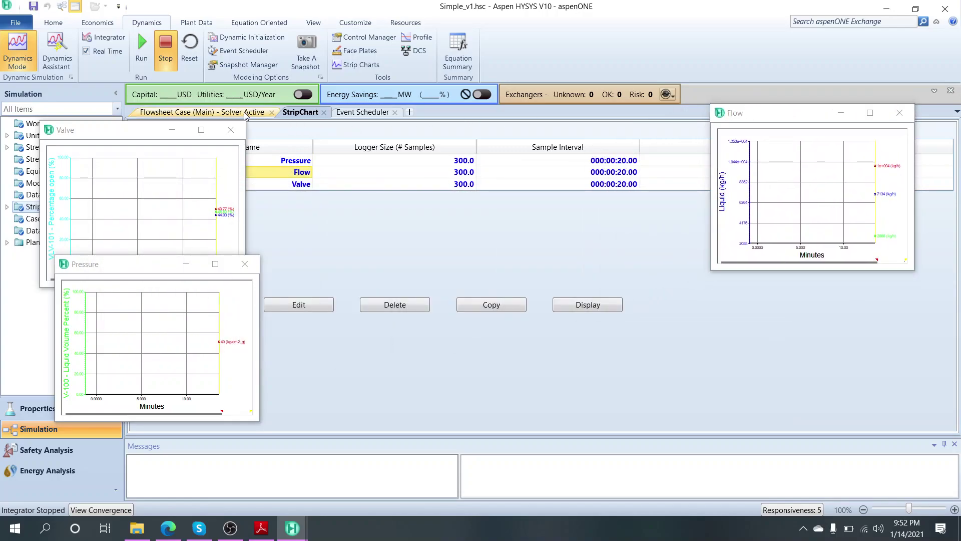
Step: Return to the main flowsheet and minimize the Flow, Valve and Pressure strip chart windows
click(210, 112)
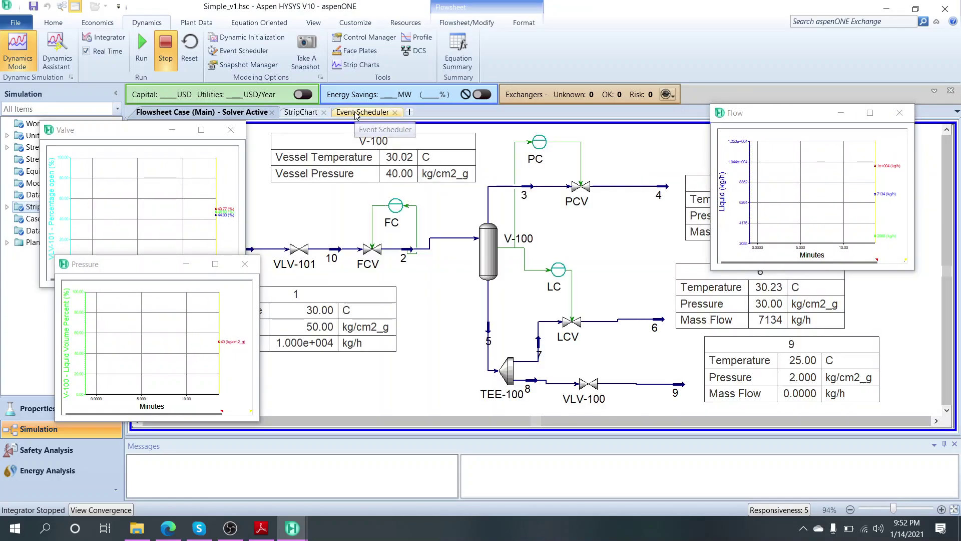
click(841, 113)
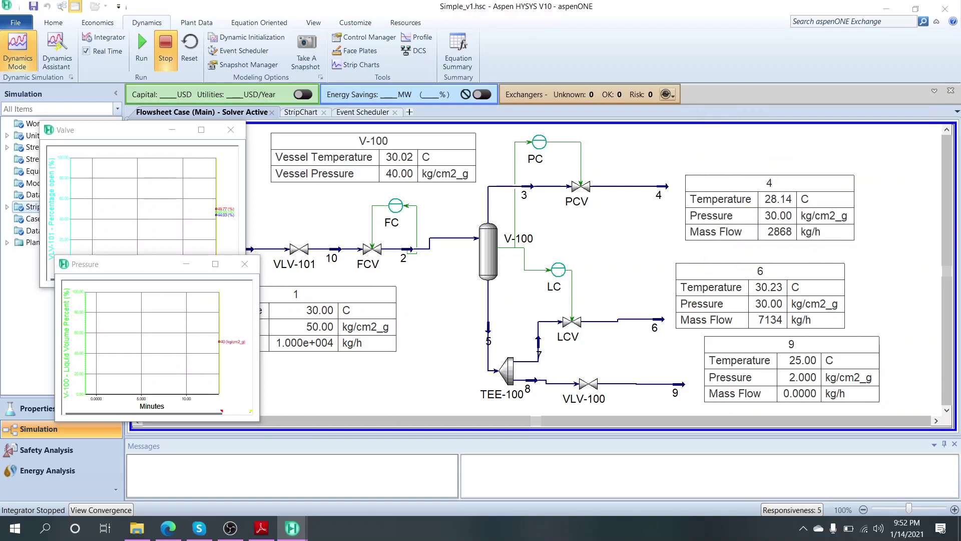
click(169, 131)
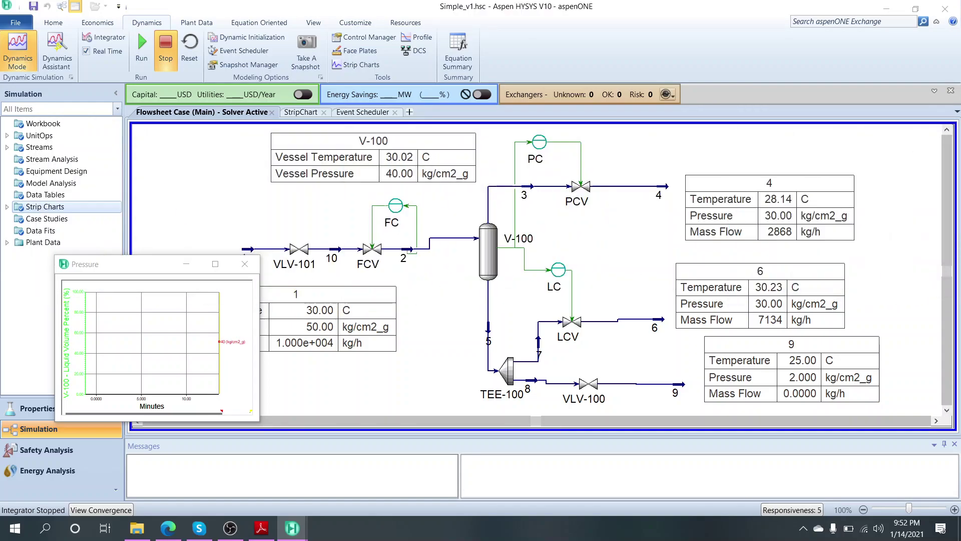
click(186, 264)
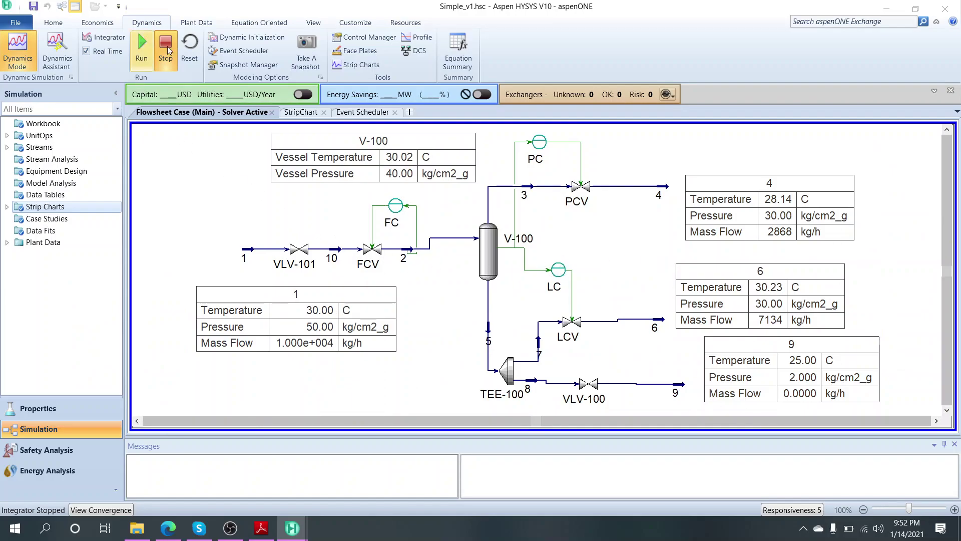
Step: Open the Event Scheduler, expand Schedule 1, and view the schedule of events in Sequence A
click(242, 50)
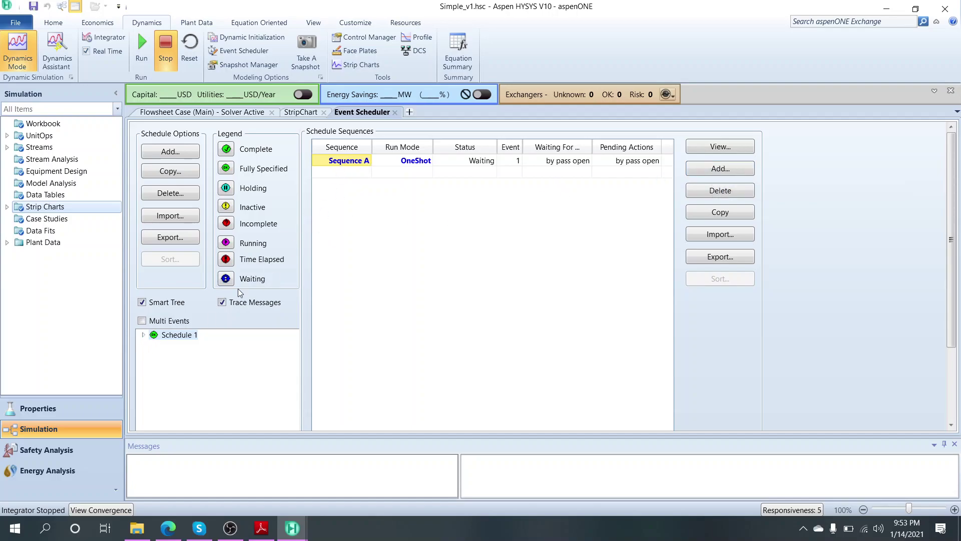
click(143, 335)
click(155, 345)
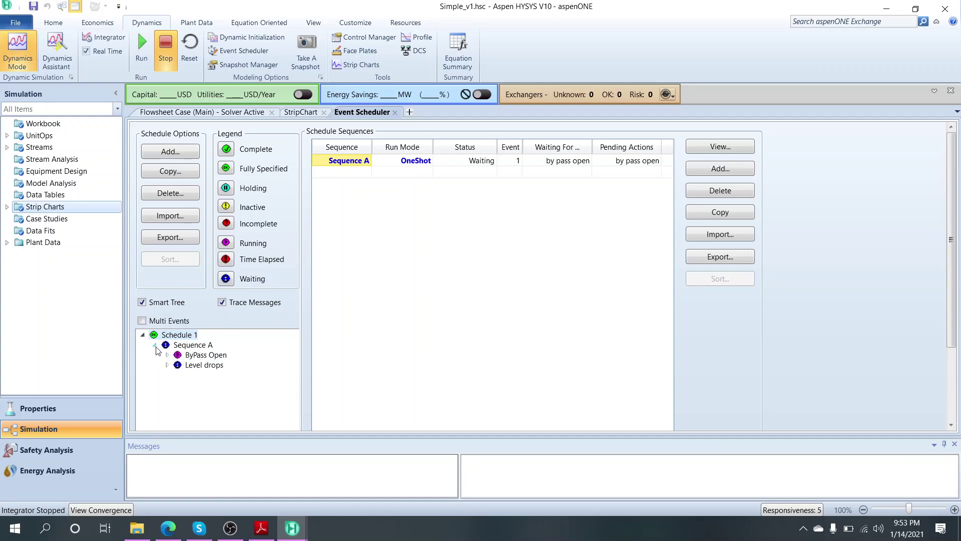
click(193, 345)
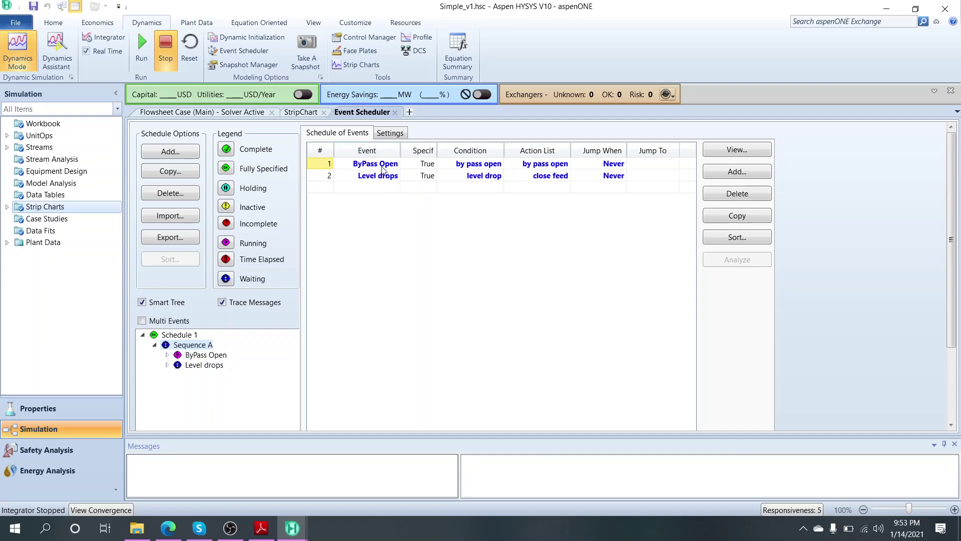
Step: Expand the ByPass Open event and examine its condition and action list
click(168, 354)
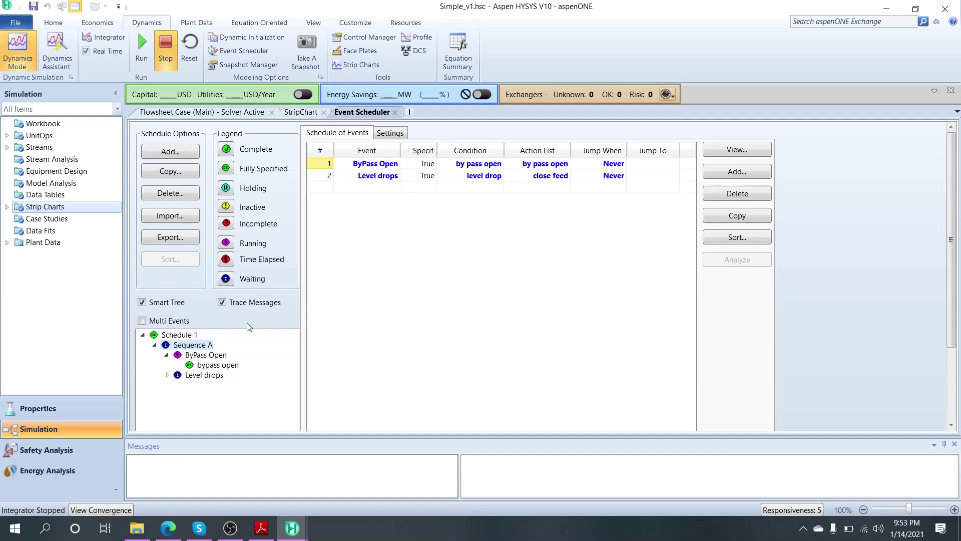
double_click(375, 164)
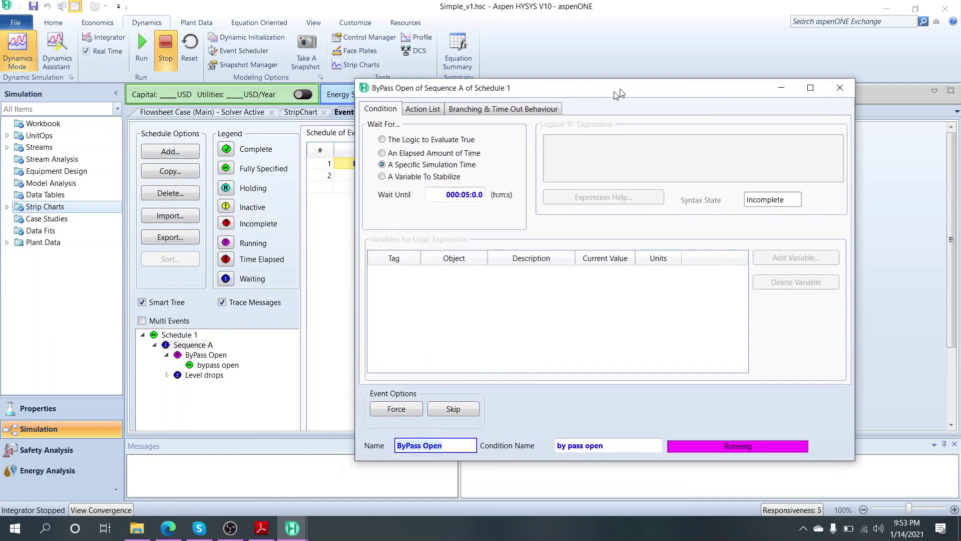
drag(620, 94, 334, 90)
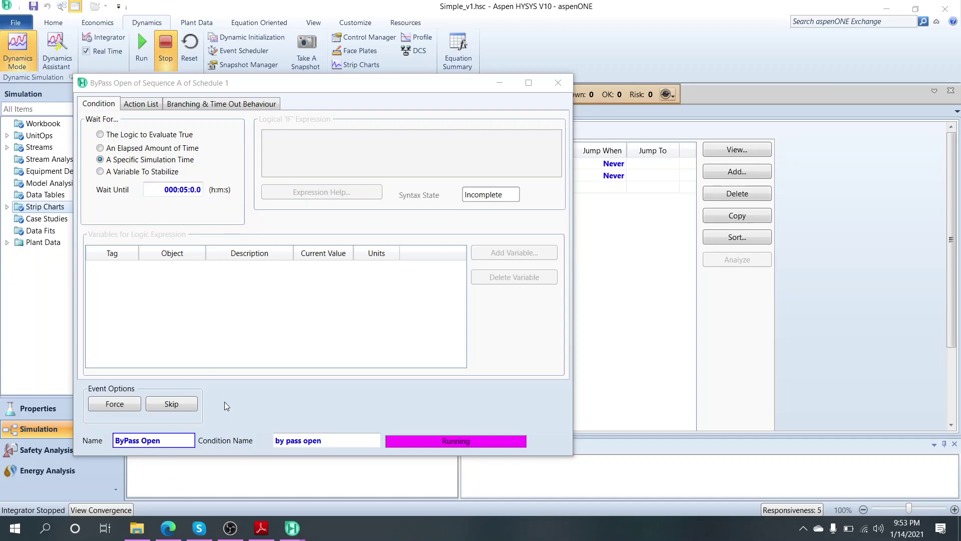
click(148, 104)
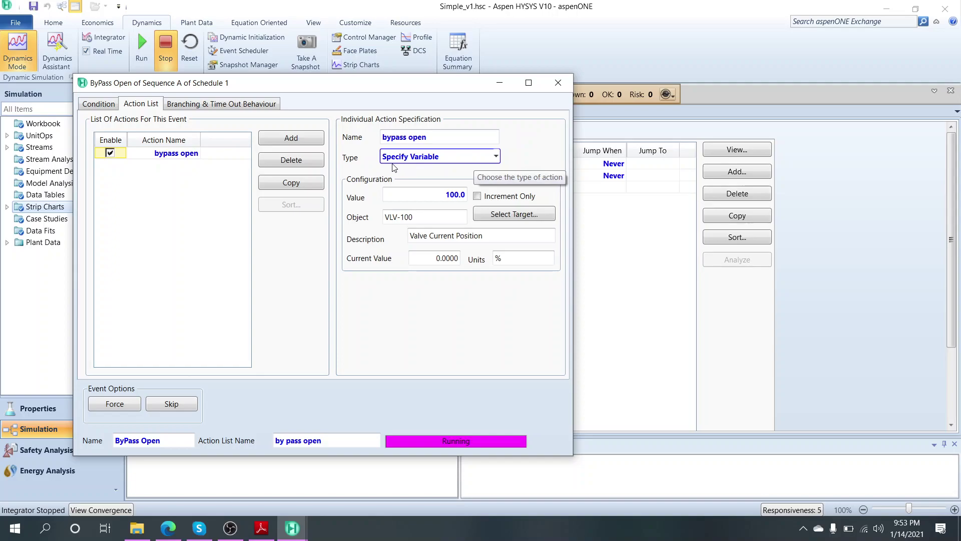
Step: Review the available action types and target variable of the bypass open action, and close the event window unchanged
click(496, 156)
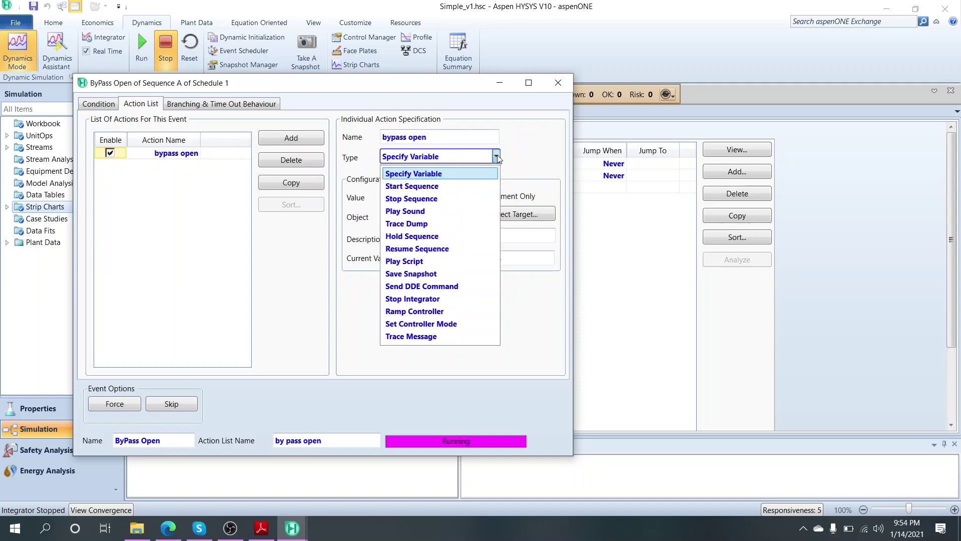
click(534, 157)
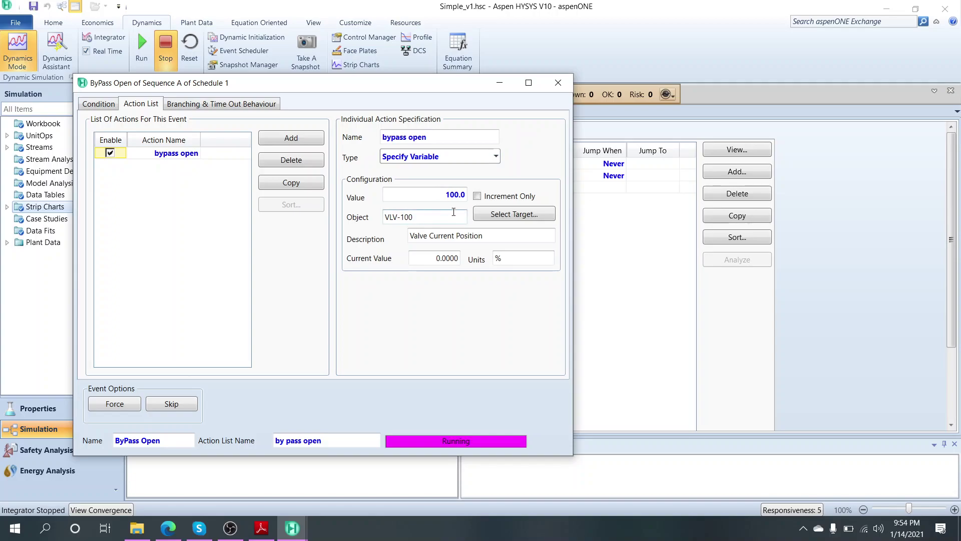
click(500, 213)
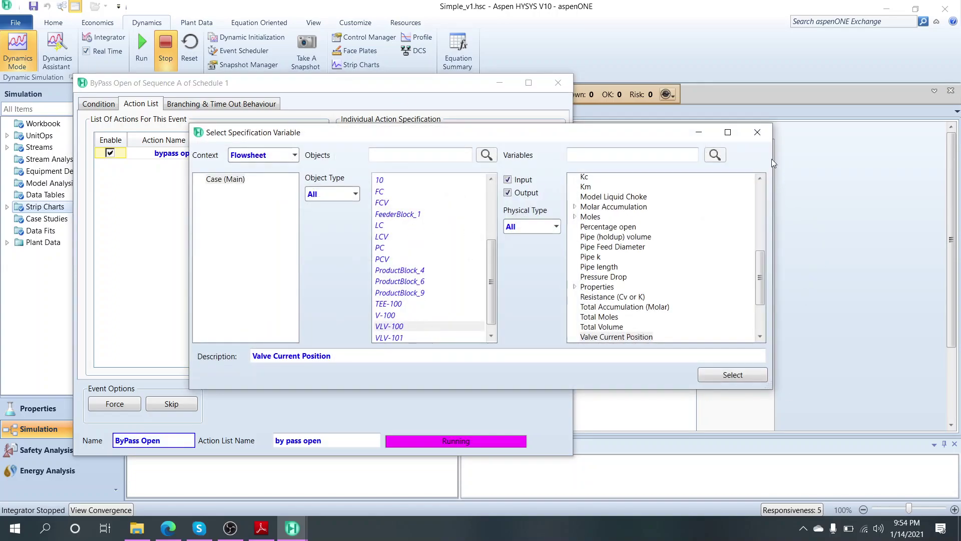
click(756, 133)
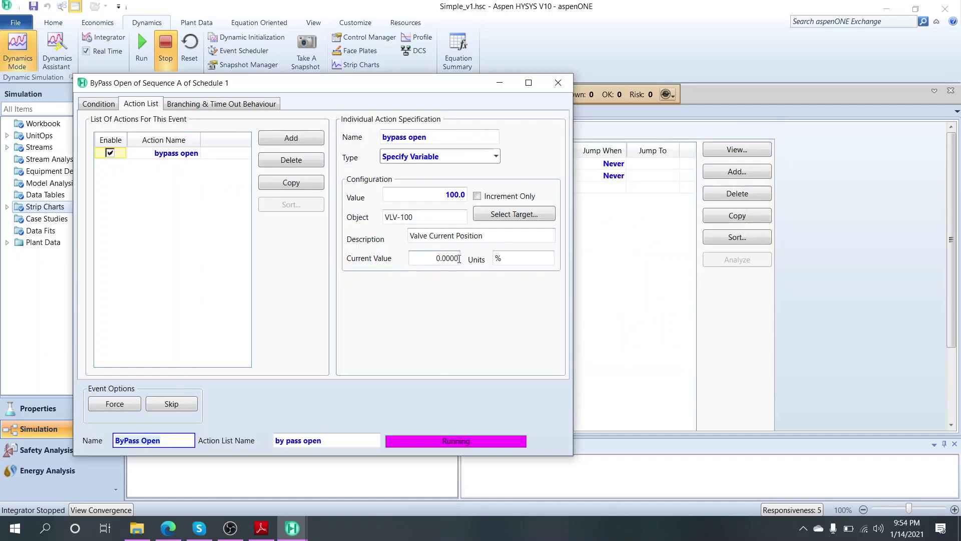
click(557, 83)
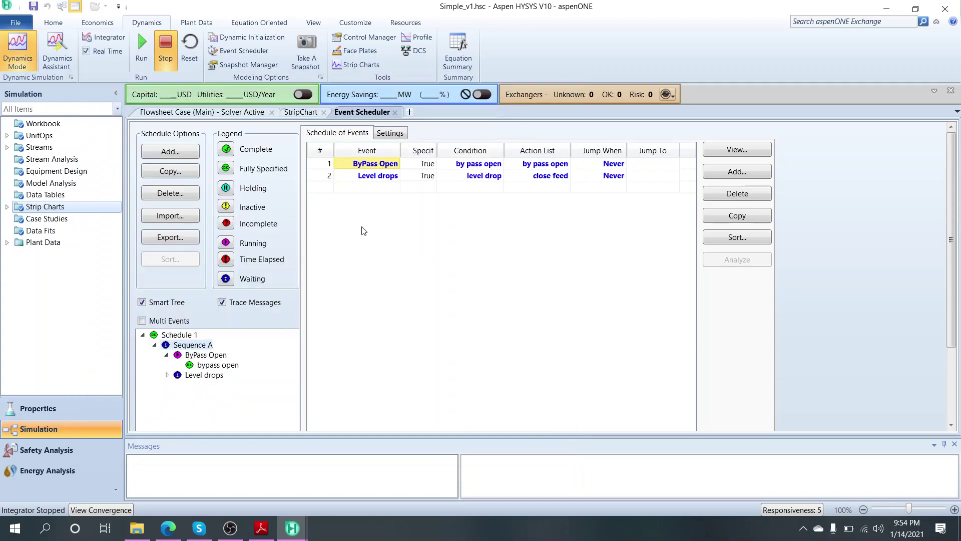
Step: Open the Level drops event and examine its condition alongside the main flowsheet
click(369, 180)
double_click(369, 176)
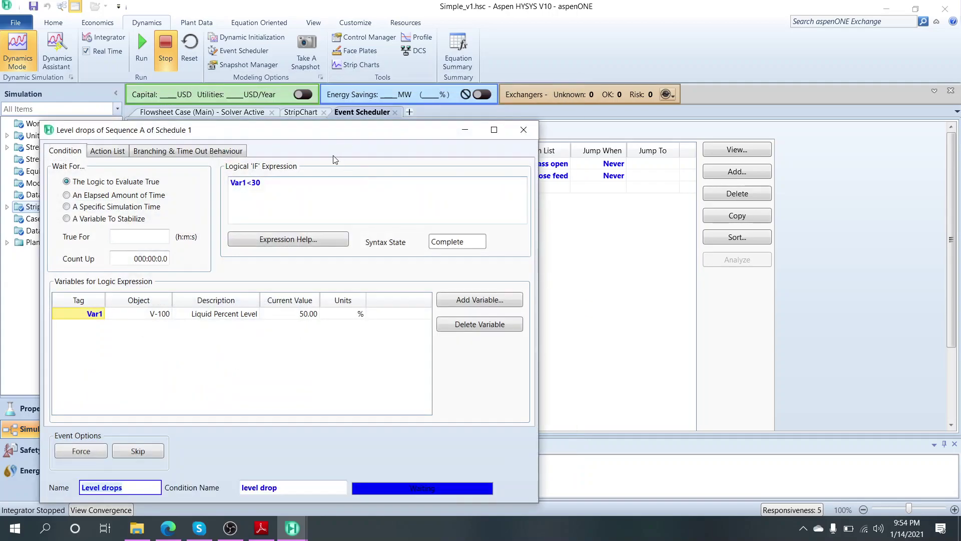
drag(274, 79, 647, 80)
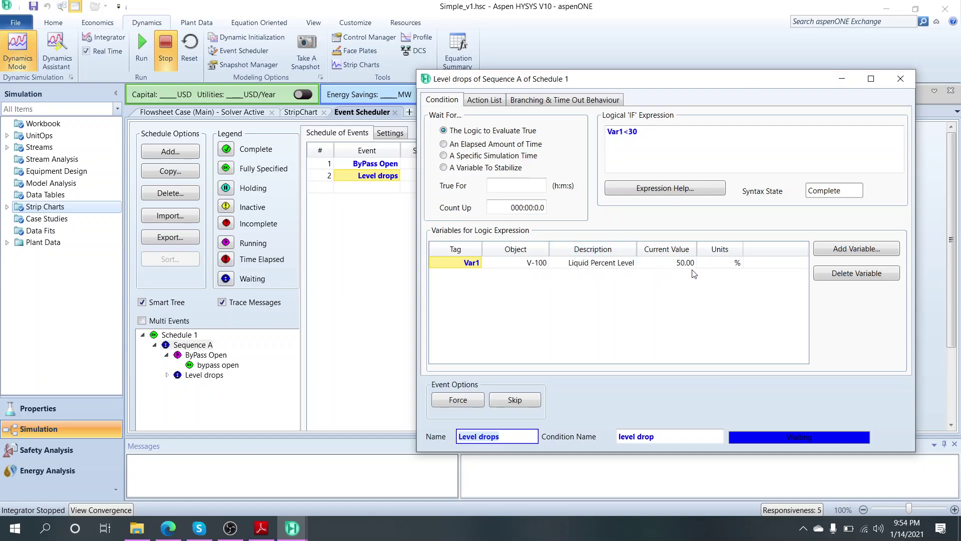
click(640, 137)
click(218, 113)
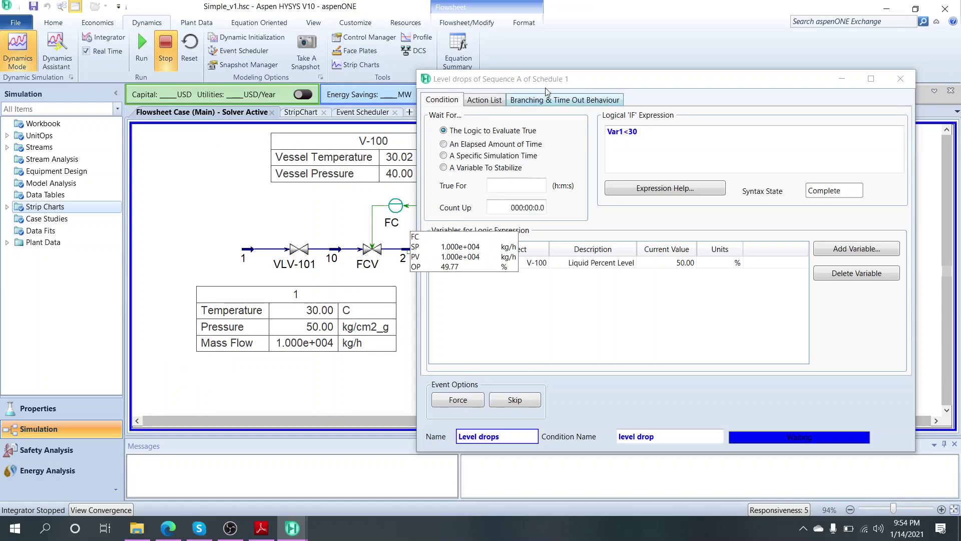
drag(607, 79, 625, 121)
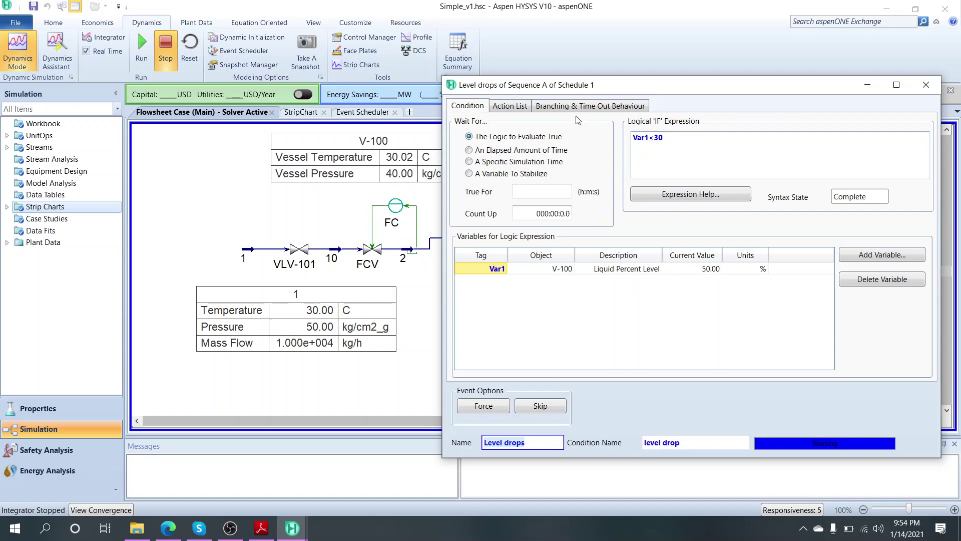
Step: View the action list of the Level drops event, close its window and return to the Event Scheduler
click(517, 107)
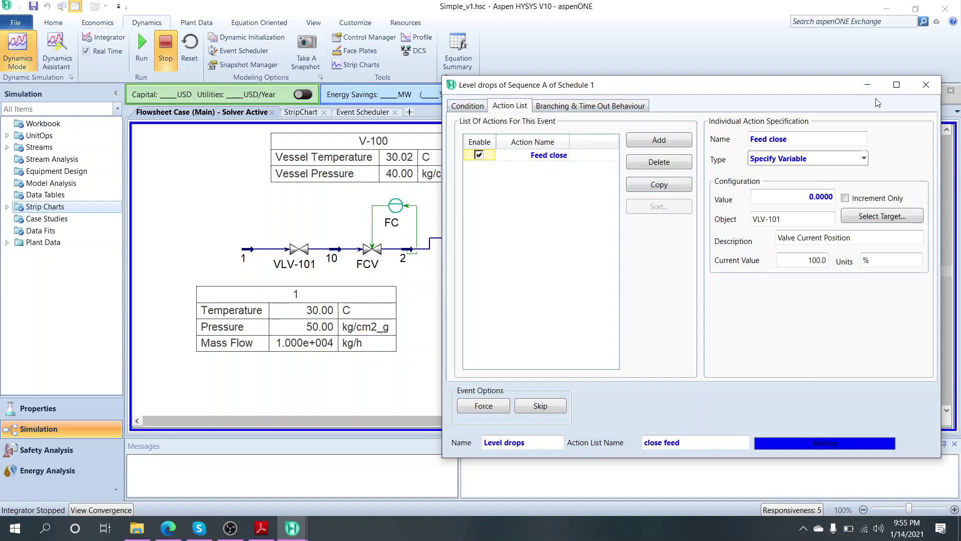
click(926, 84)
click(356, 112)
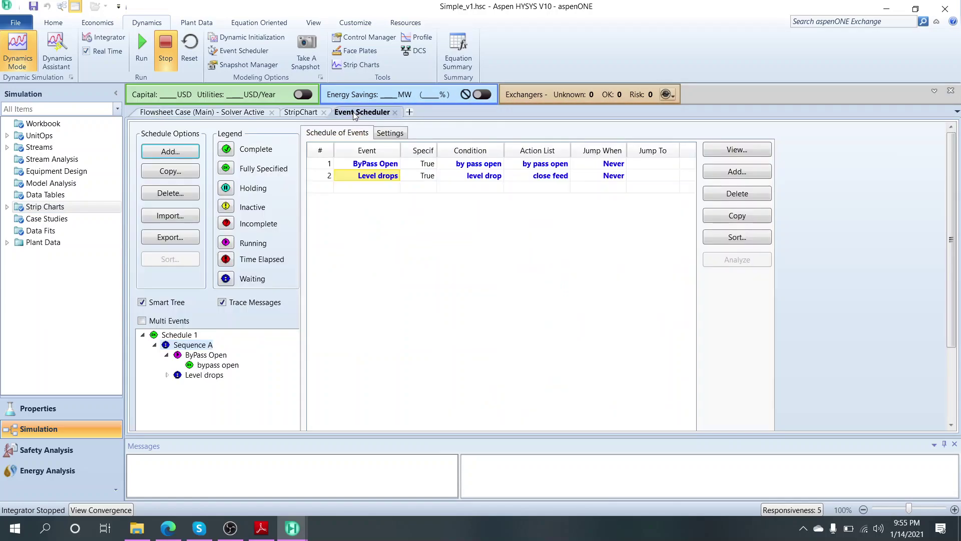
Step: Expand Level drops in the schedule tree and examine its action list and condition there
click(167, 374)
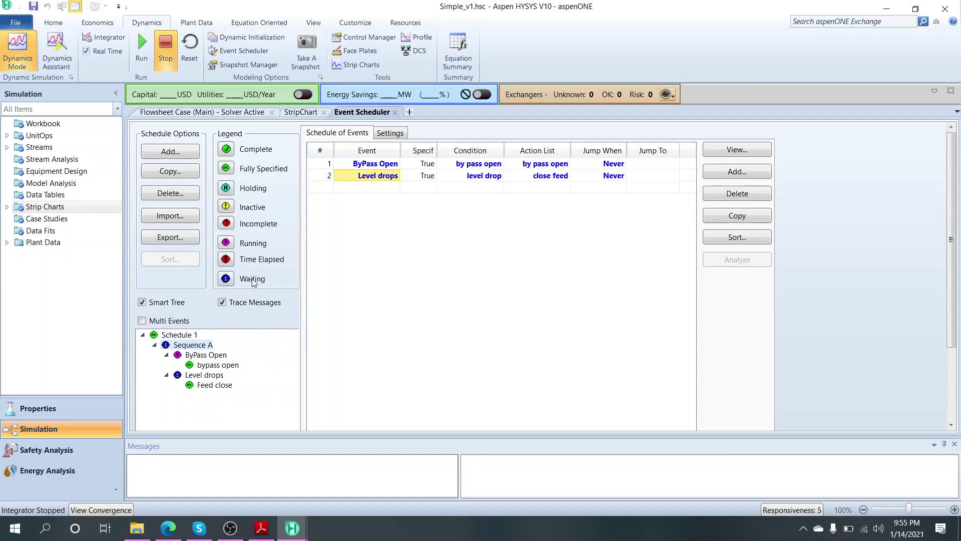
click(206, 379)
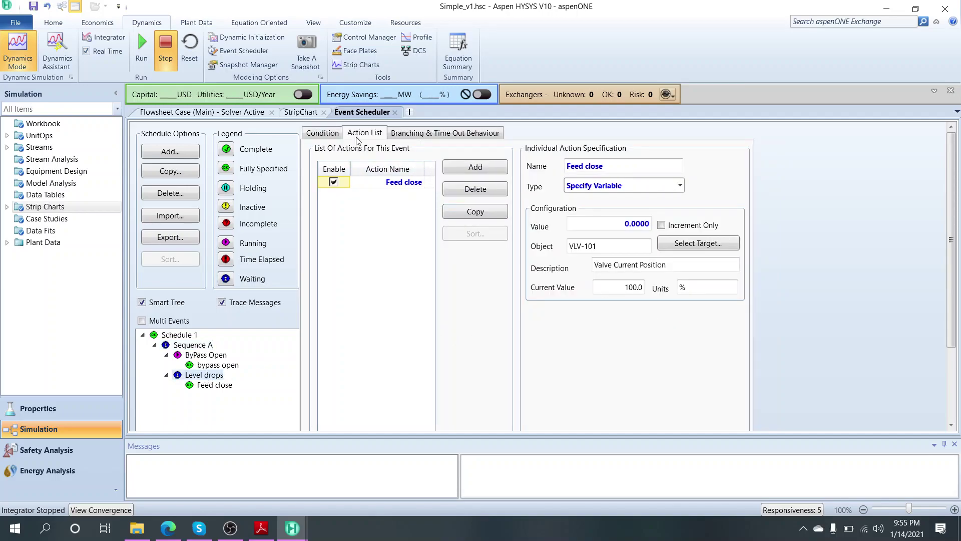
click(330, 134)
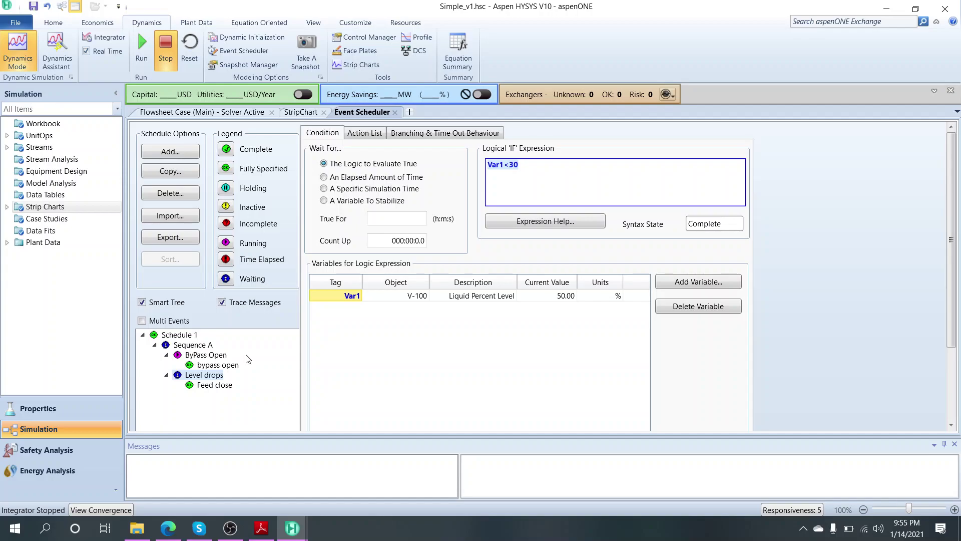
Step: Compare the sequence overview of Schedule 1 with the schedule of events in Sequence A
click(193, 337)
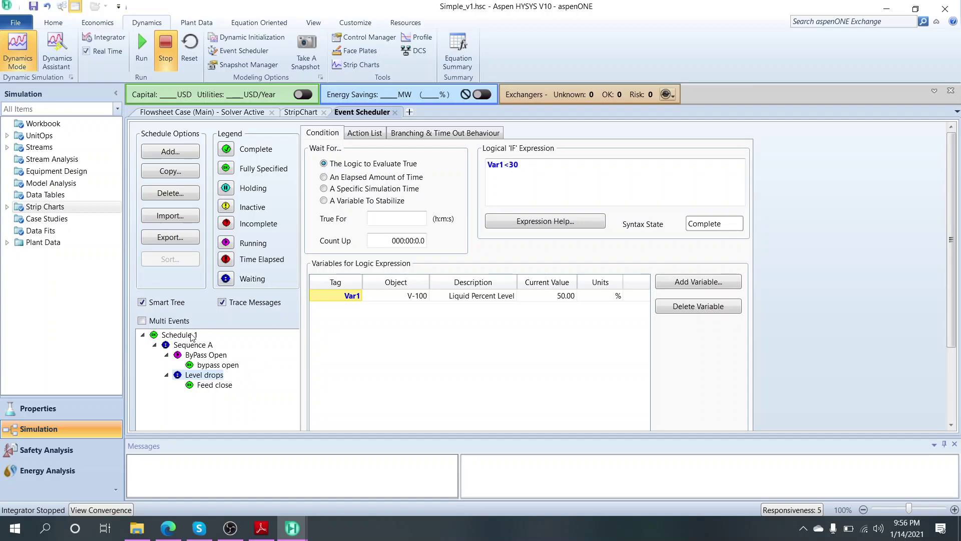
click(188, 337)
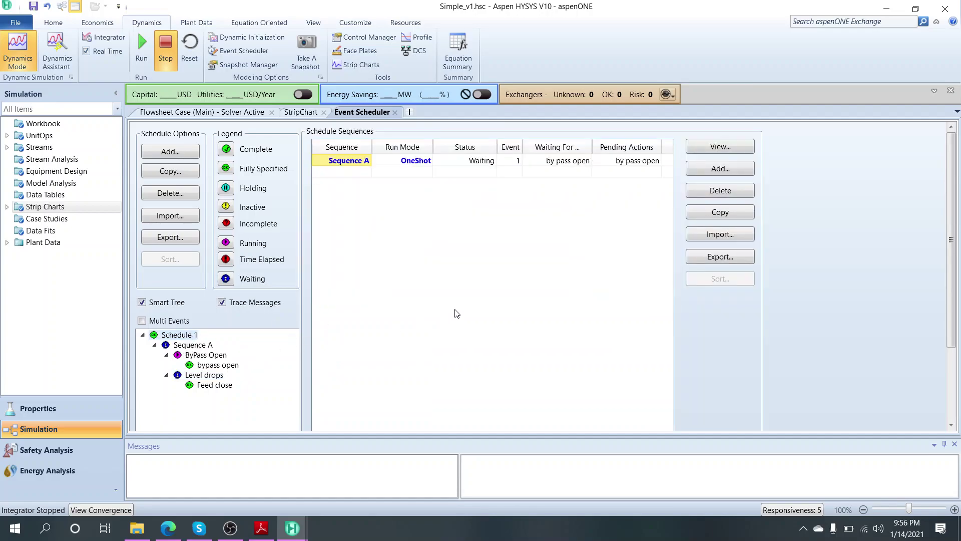
click(194, 347)
click(191, 335)
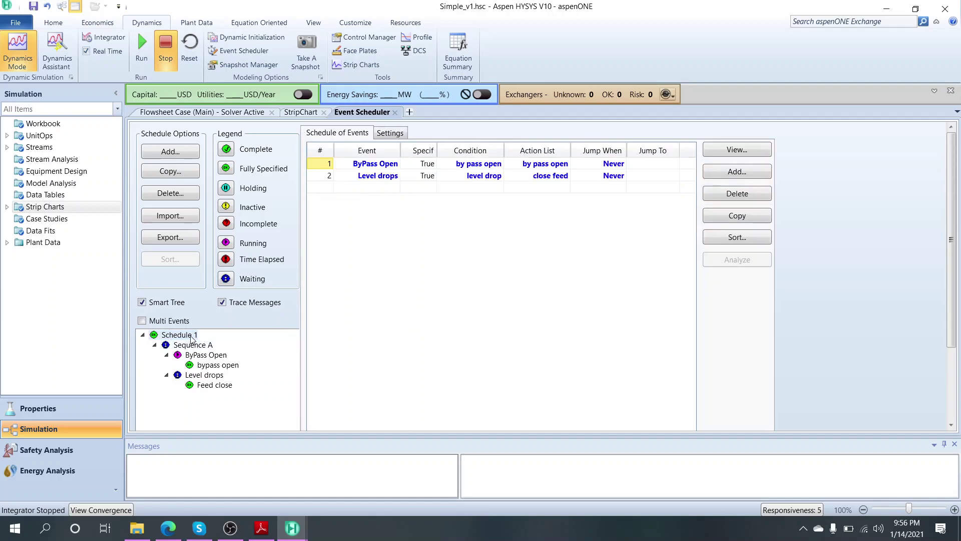
click(494, 161)
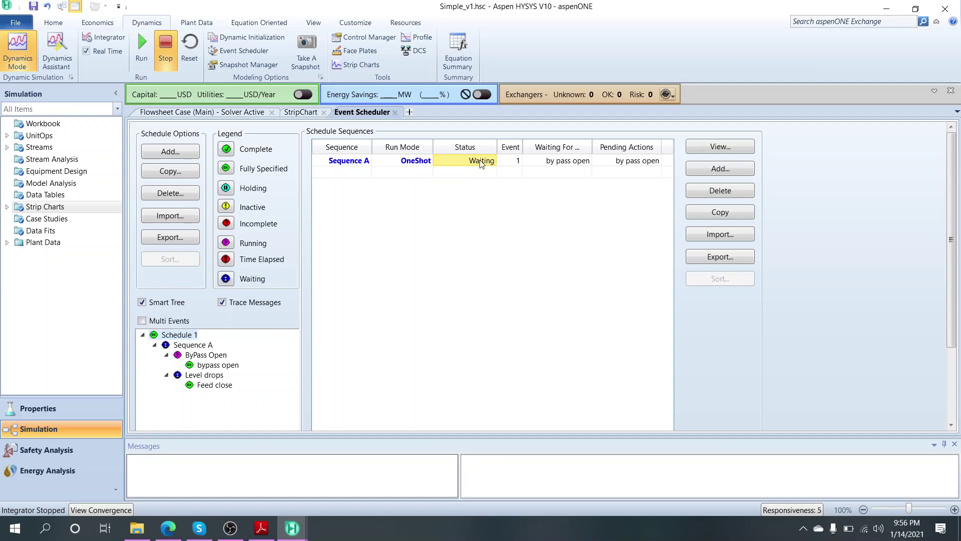
scroll(485, 160, down, 1)
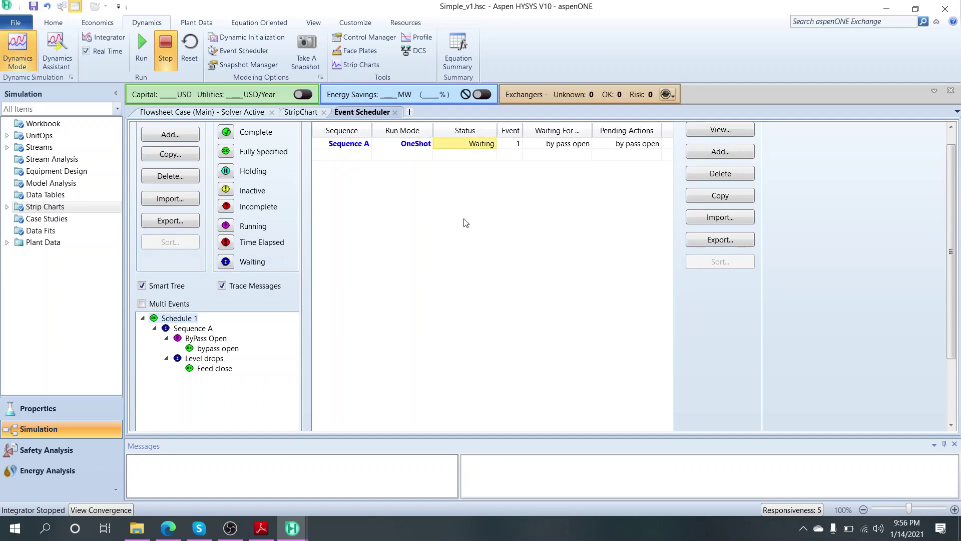
click(198, 331)
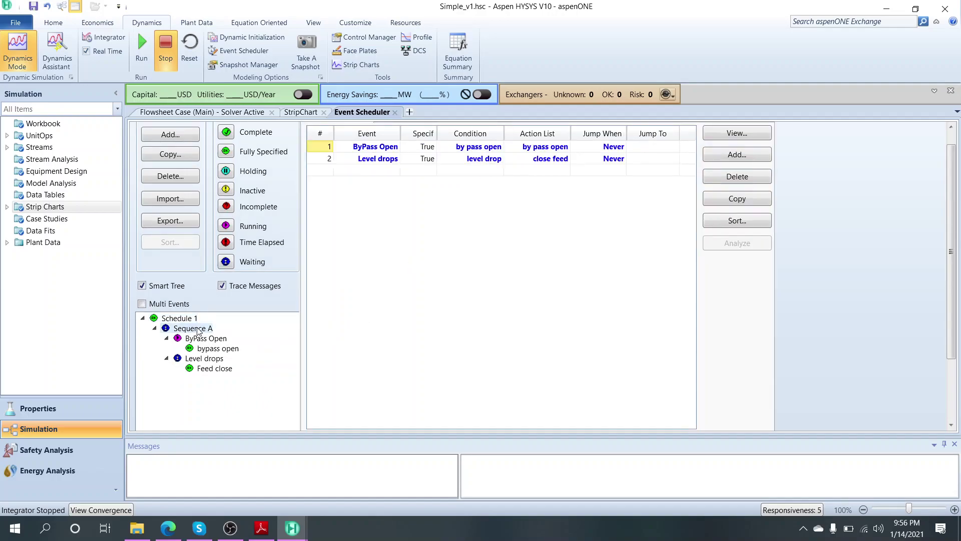
right_click(198, 331)
click(434, 286)
Step: Return to the main flowsheet, open the Integrator settings, and move them clear of the process diagram
click(200, 116)
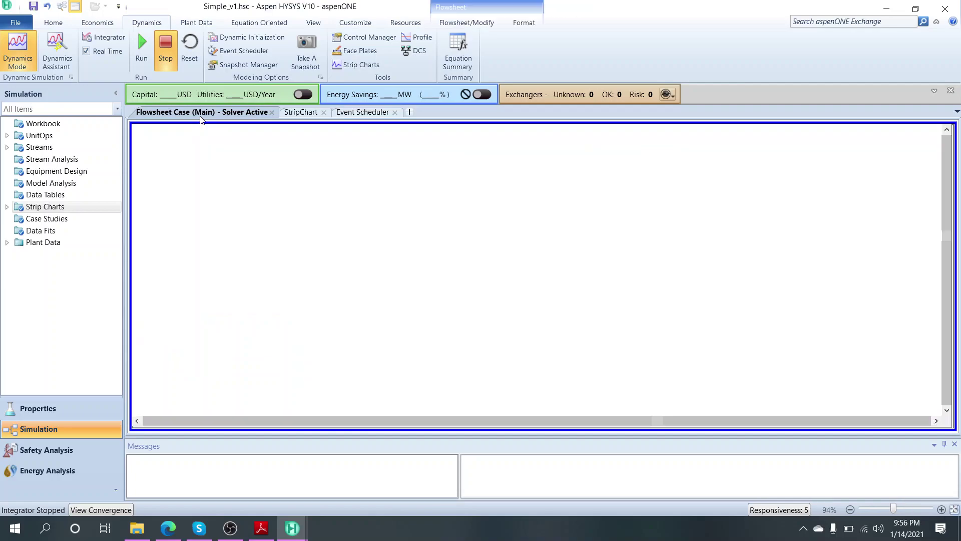
click(102, 38)
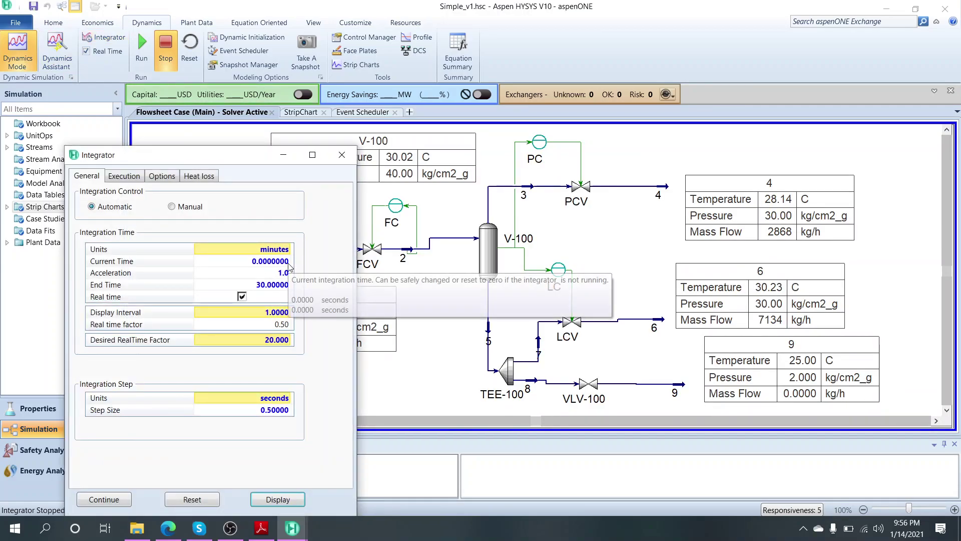
drag(256, 159, 189, 110)
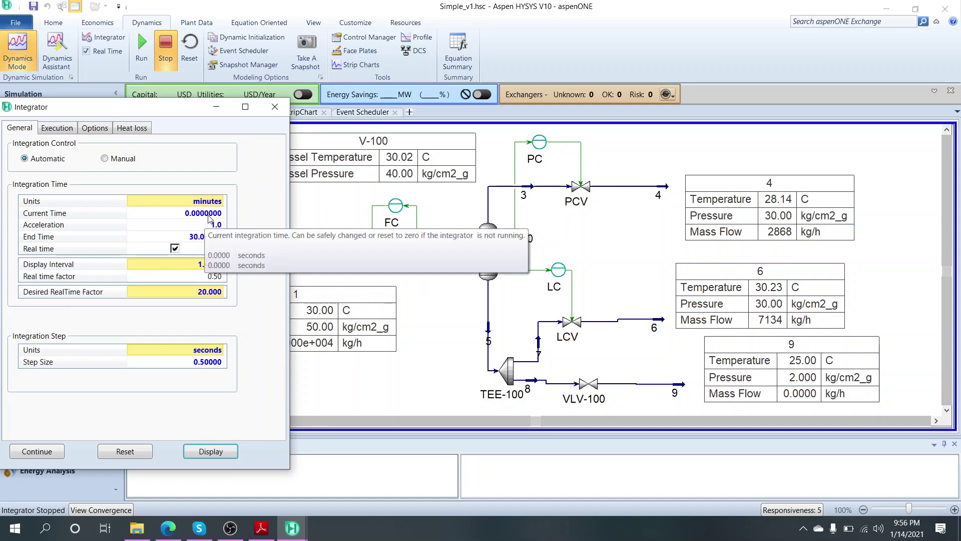
drag(171, 112, 162, 114)
Step: Place and enlarge the Valve strip chart over the flowsheet, and show its compacted curve legend beside it
drag(956, 370, 857, 17)
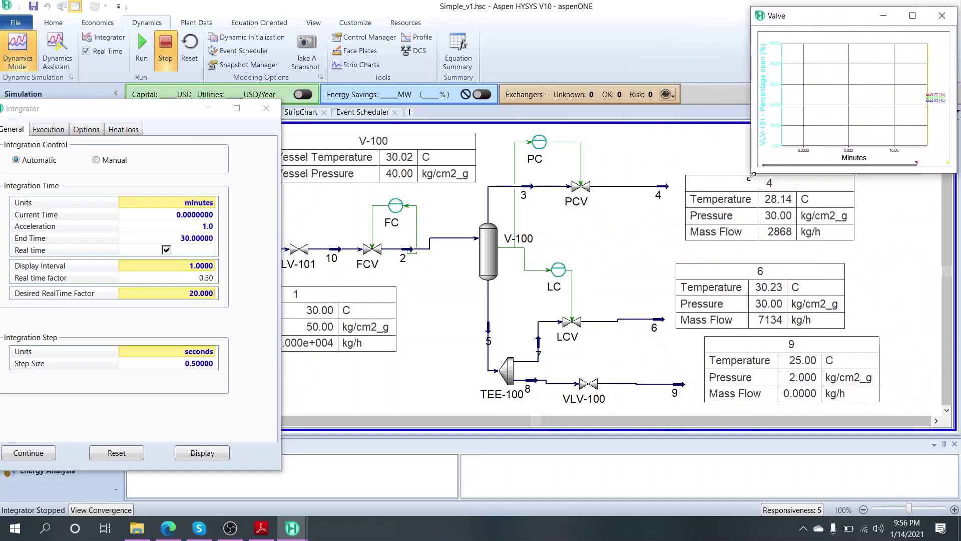
drag(752, 173, 606, 217)
right_click(754, 90)
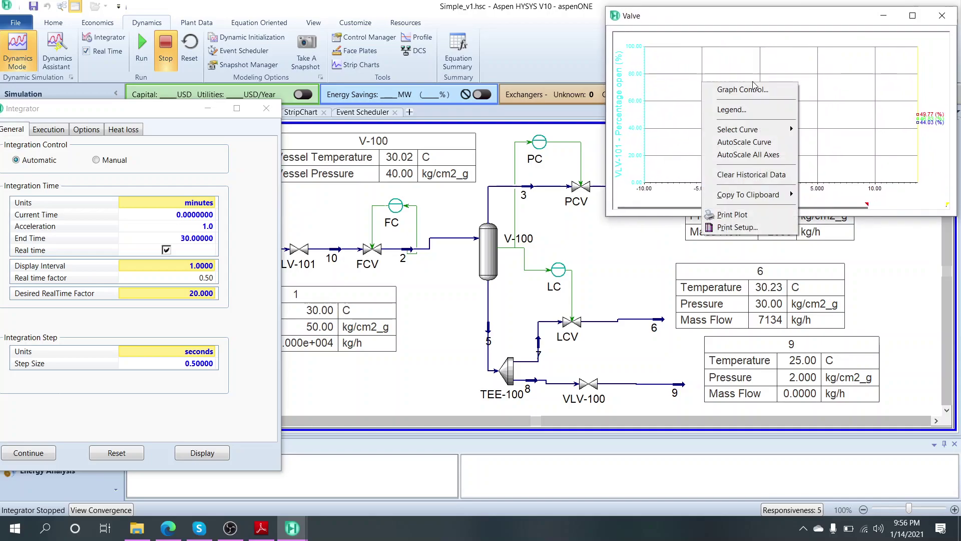
click(740, 111)
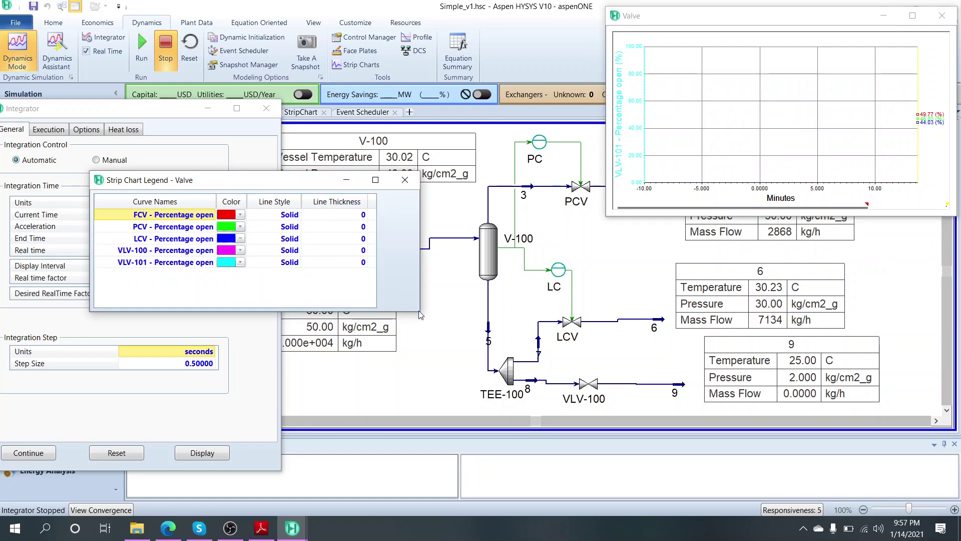
drag(420, 307, 387, 289)
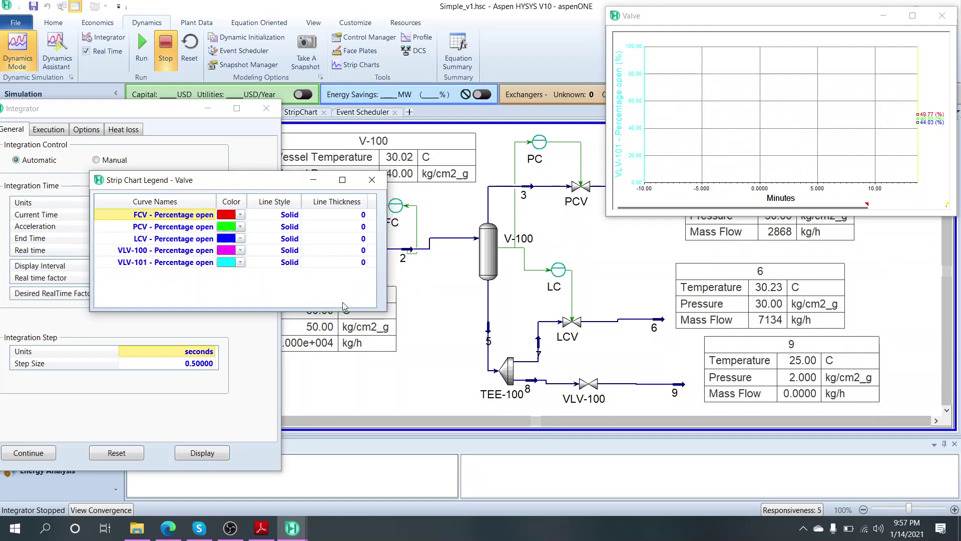
drag(338, 310, 336, 275)
drag(280, 183, 499, 16)
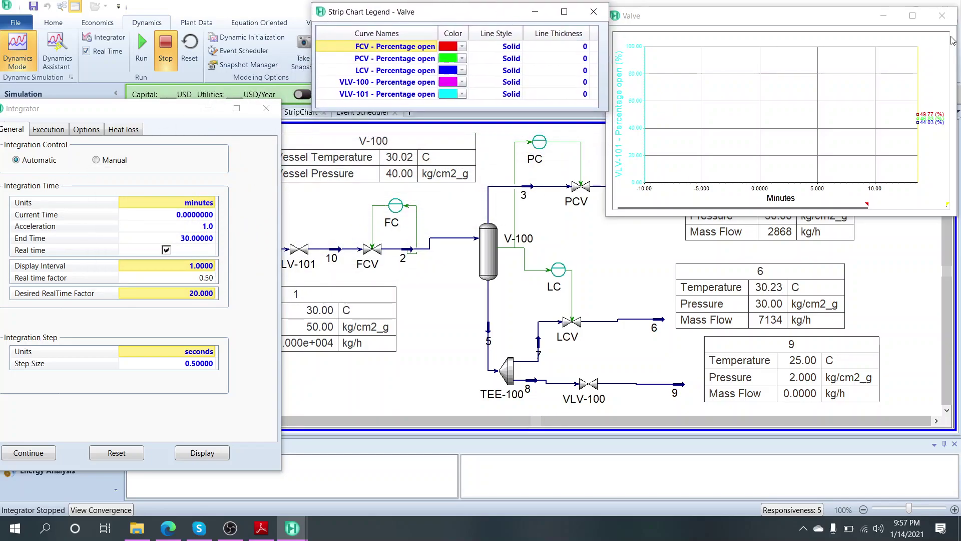
drag(777, 340, 686, 223)
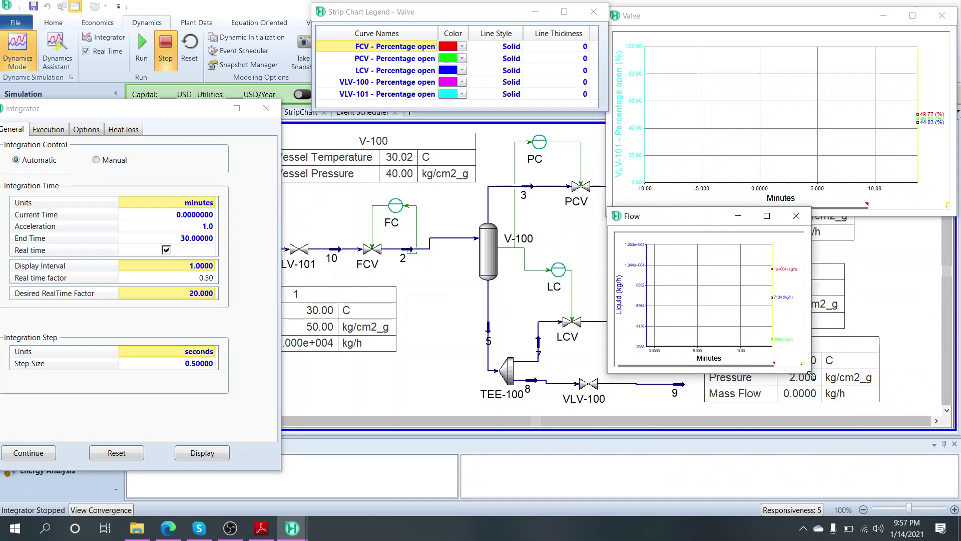
drag(811, 375, 956, 410)
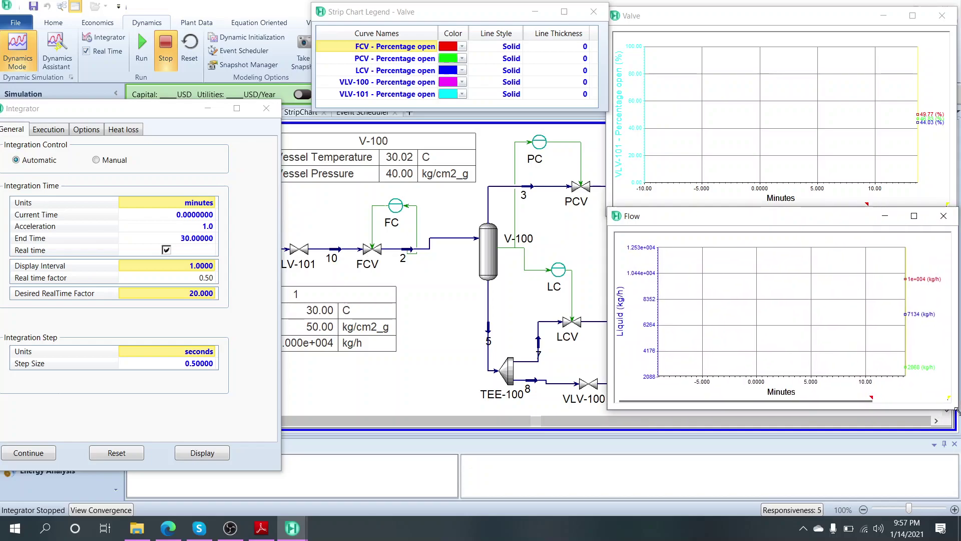
drag(796, 226, 960, 228)
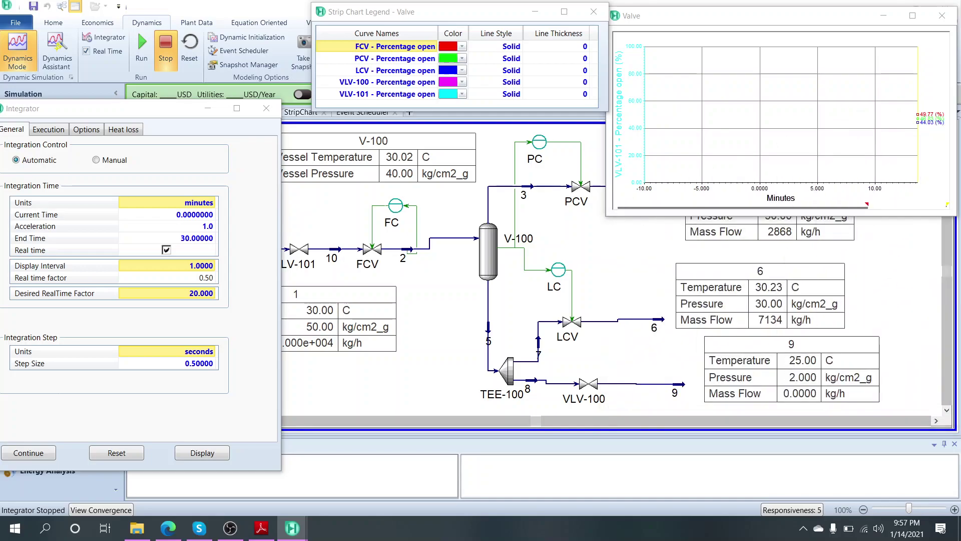
Step: Place and enlarge the Pressure strip chart beneath the Valve chart, and show its compacted curve legend beside it
drag(960, 396, 662, 236)
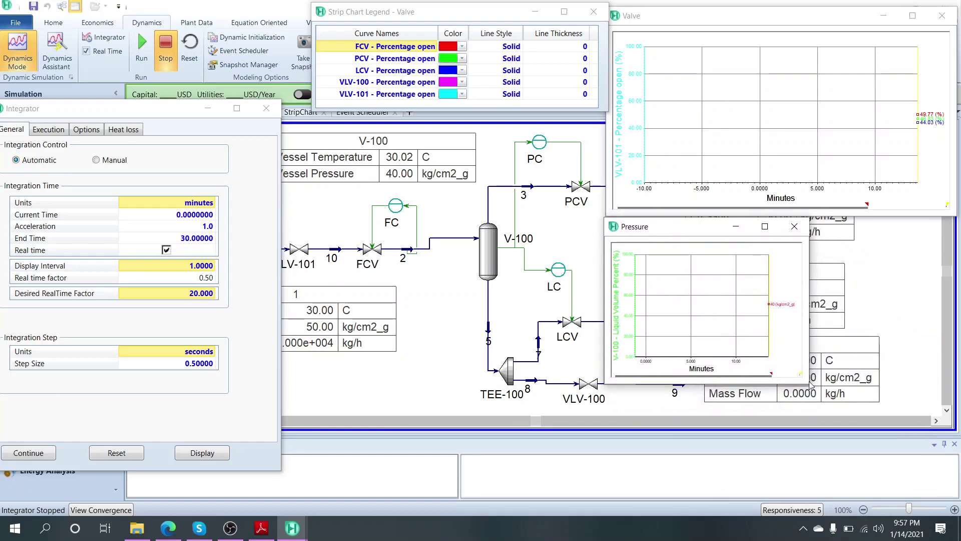
drag(810, 386, 959, 450)
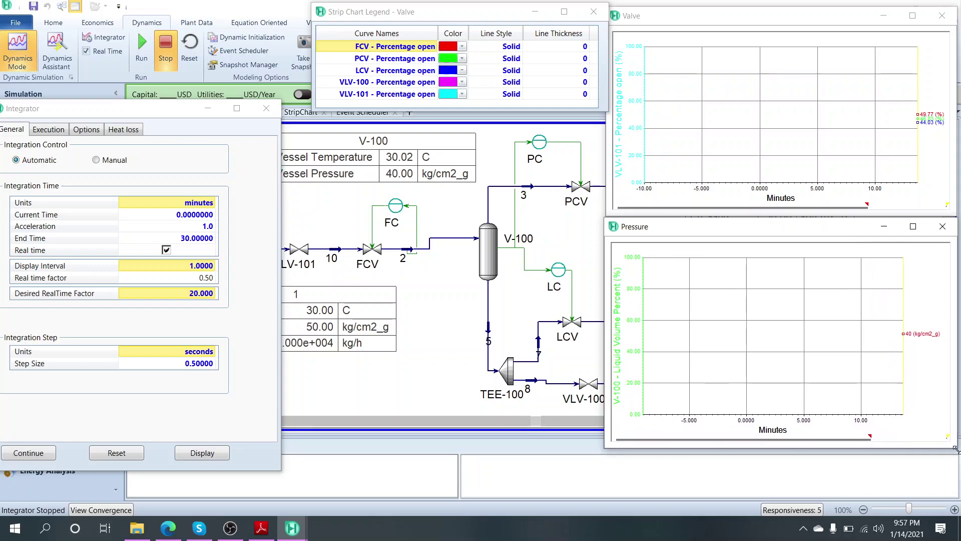
right_click(765, 324)
click(746, 347)
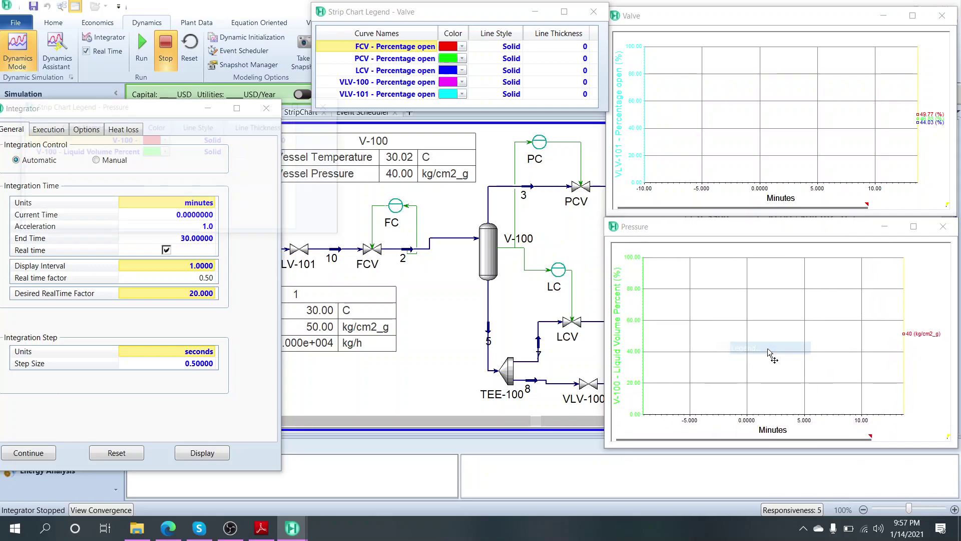
drag(167, 112, 424, 240)
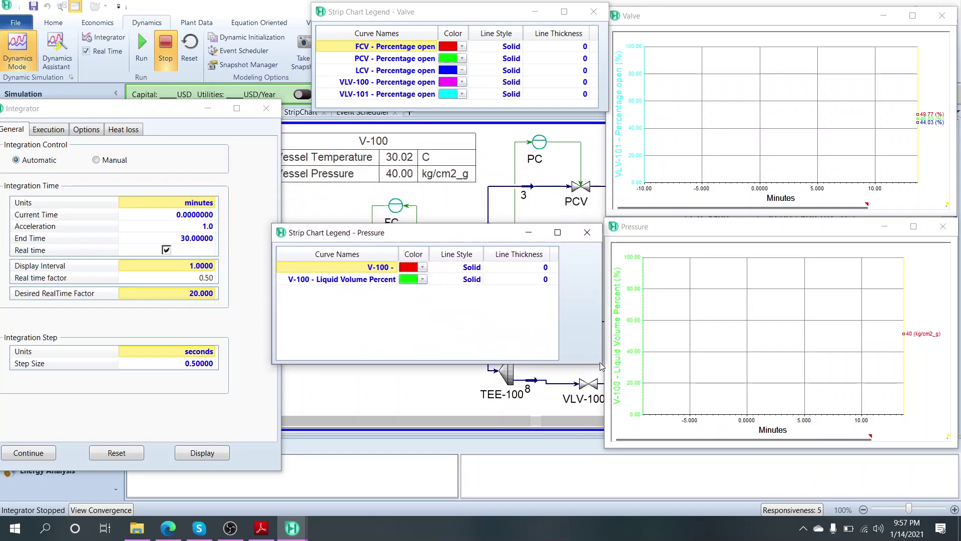
drag(602, 363, 568, 309)
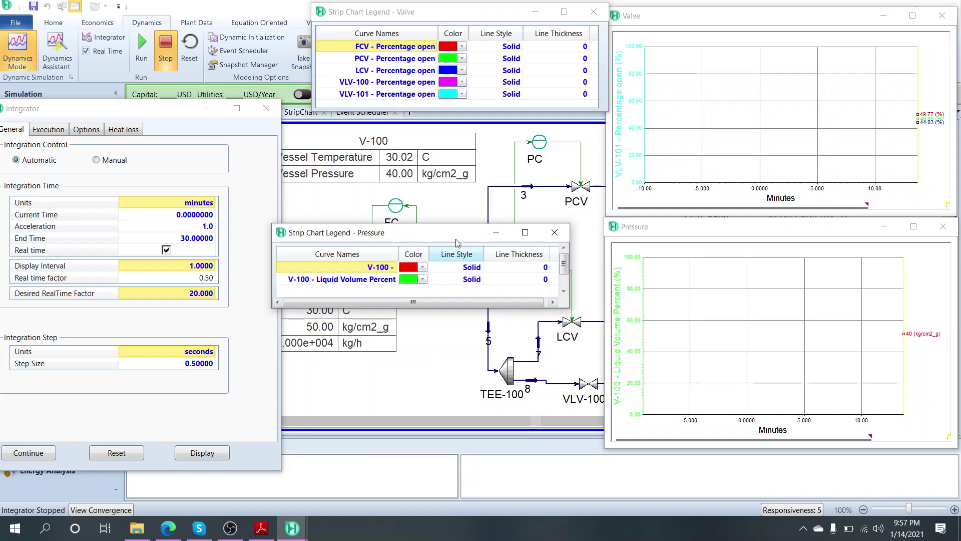
drag(447, 233, 480, 355)
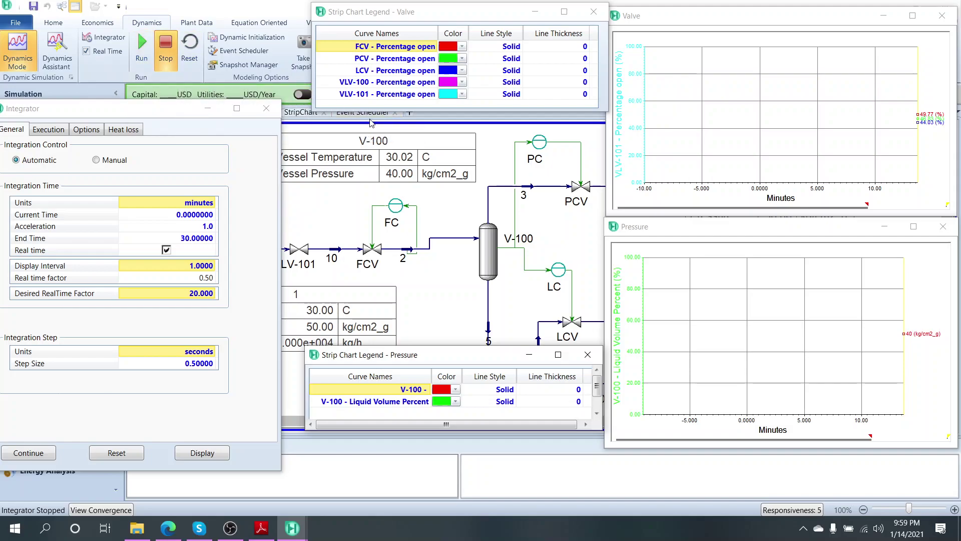
Step: Open the Event Scheduler and arrange the Valve legend and Integrator windows so the schedule tree is unobstructed
drag(431, 18, 530, 134)
click(352, 113)
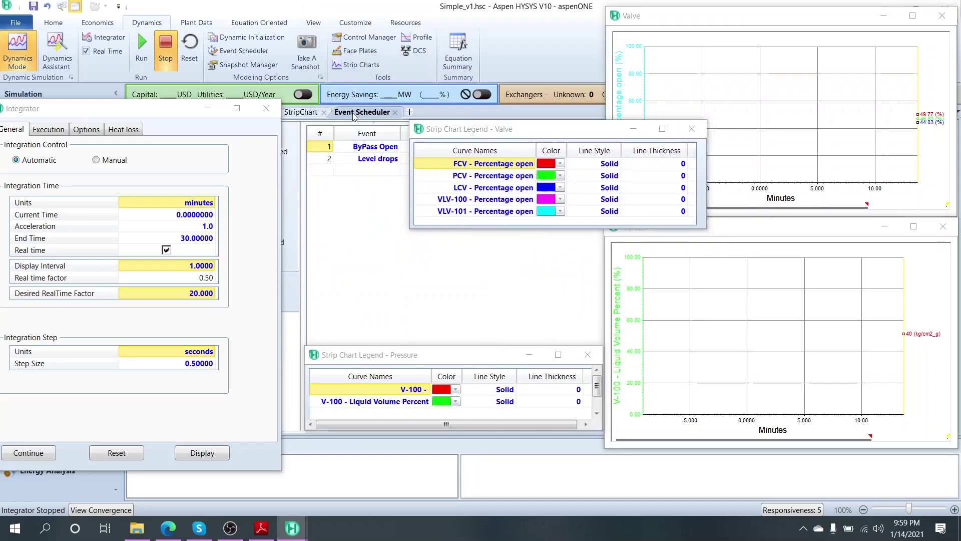
drag(180, 116, 42, 147)
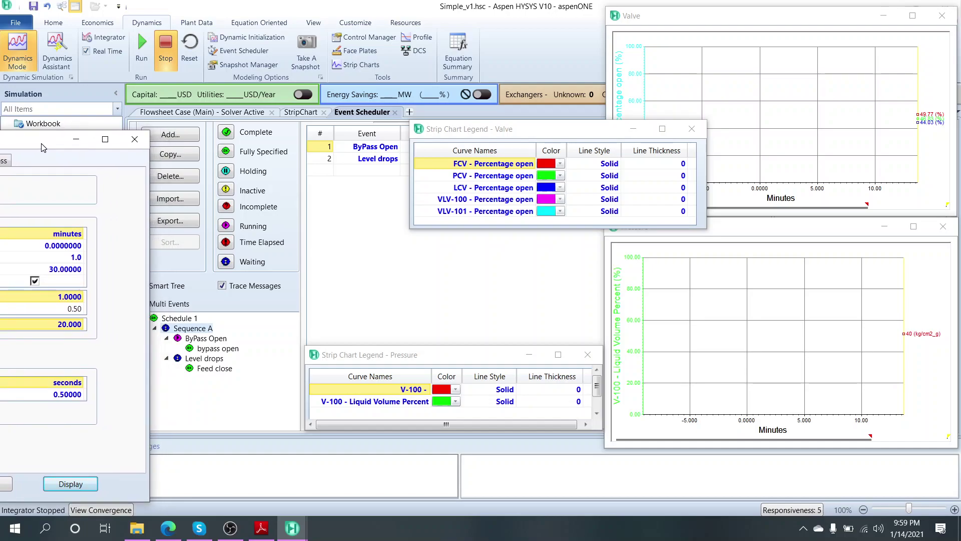
drag(500, 130, 414, 193)
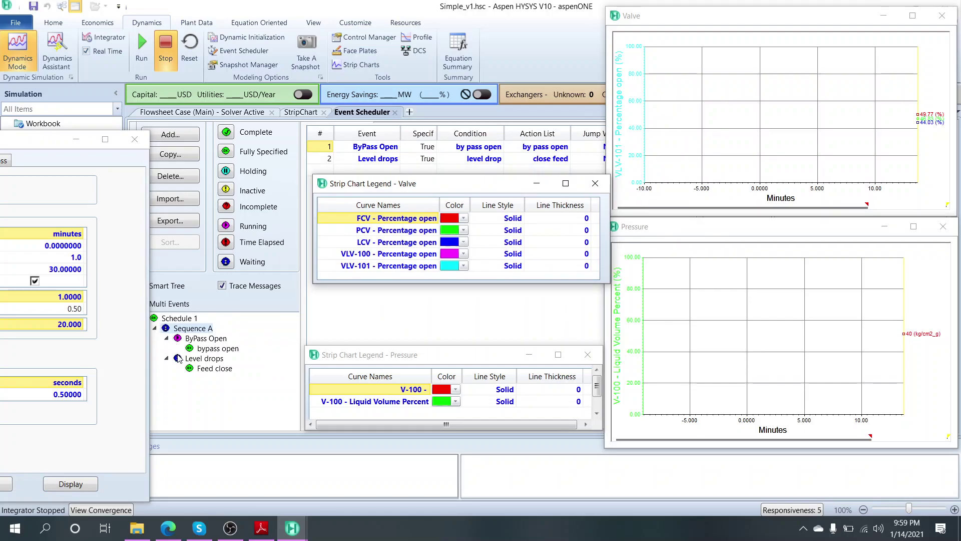
Step: Run the dynamic simulation through the scheduled events, dismissing the error dialogs and the product block window for stream 9
click(144, 59)
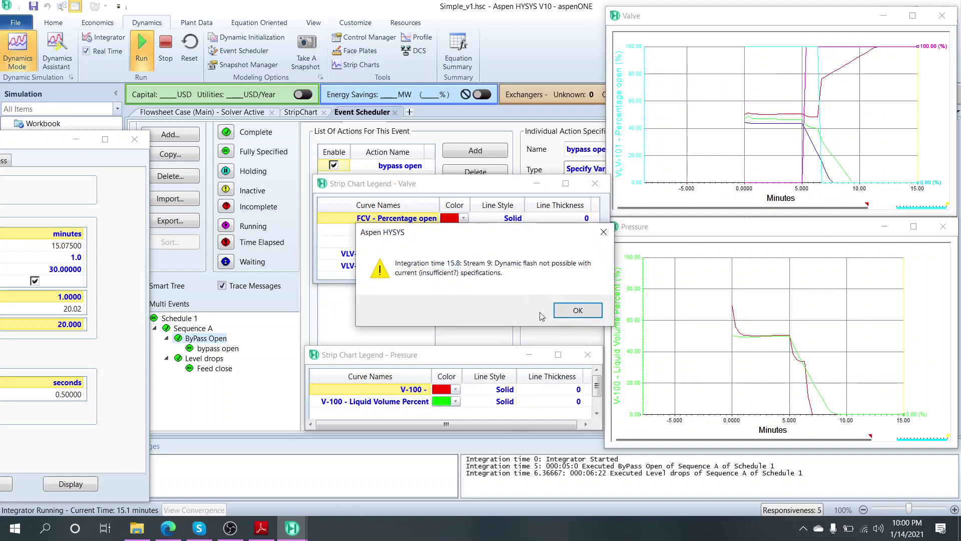
click(573, 310)
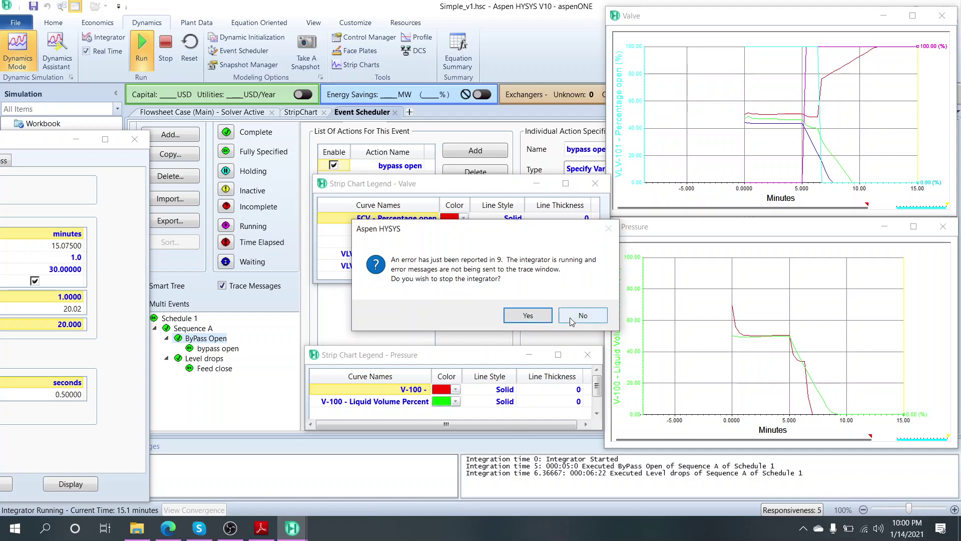
click(571, 318)
click(576, 318)
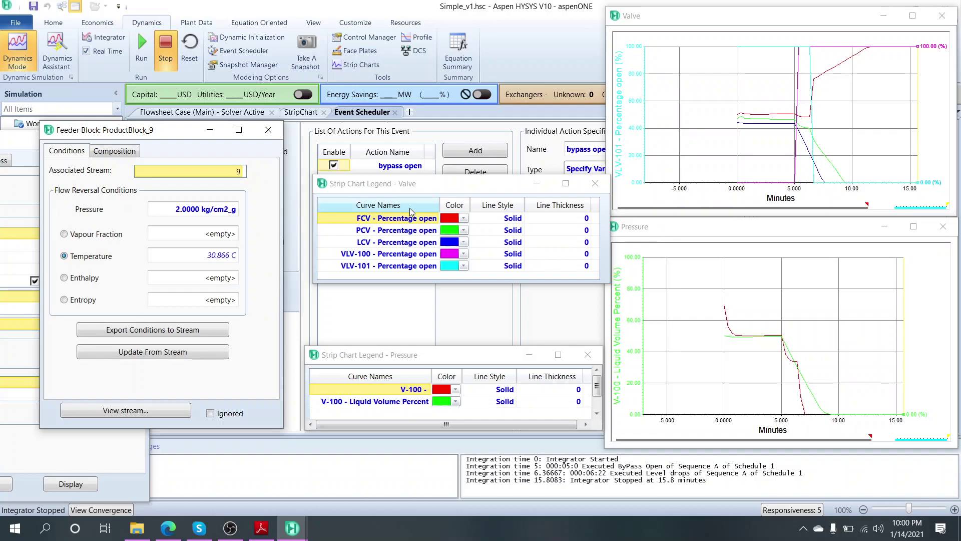
drag(175, 138, 338, 193)
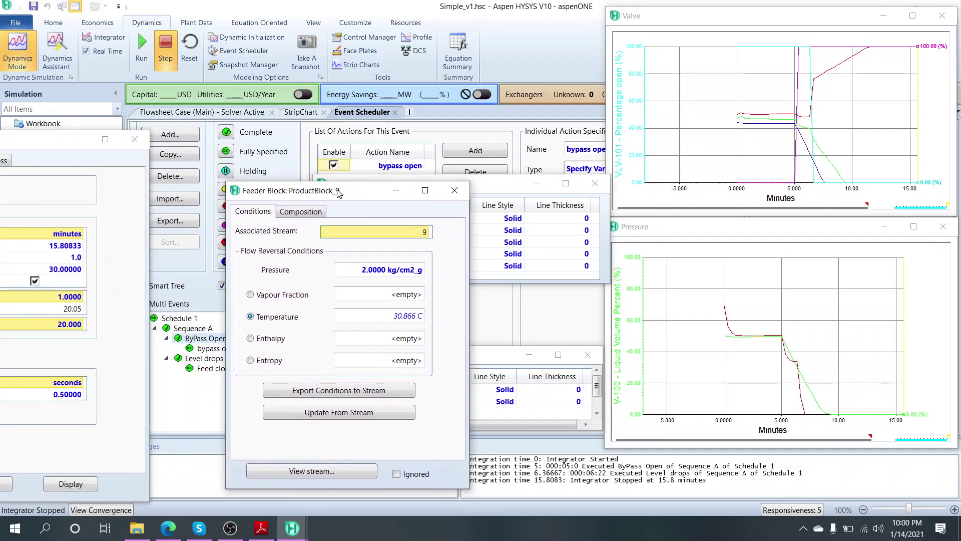
click(452, 192)
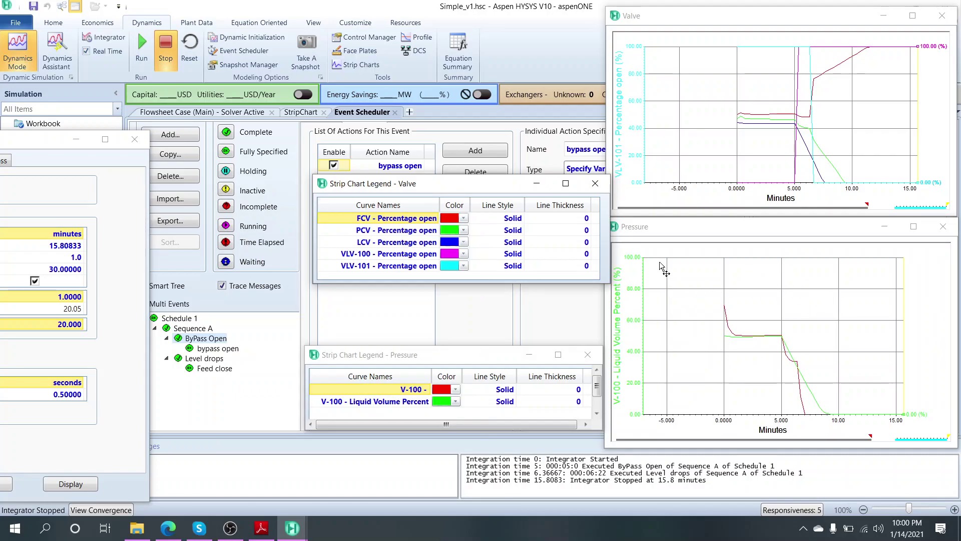
Step: Compare the main flowsheet with the Valve and Pressure strip charts, moving the Valve legend around to read its curve colours
click(178, 115)
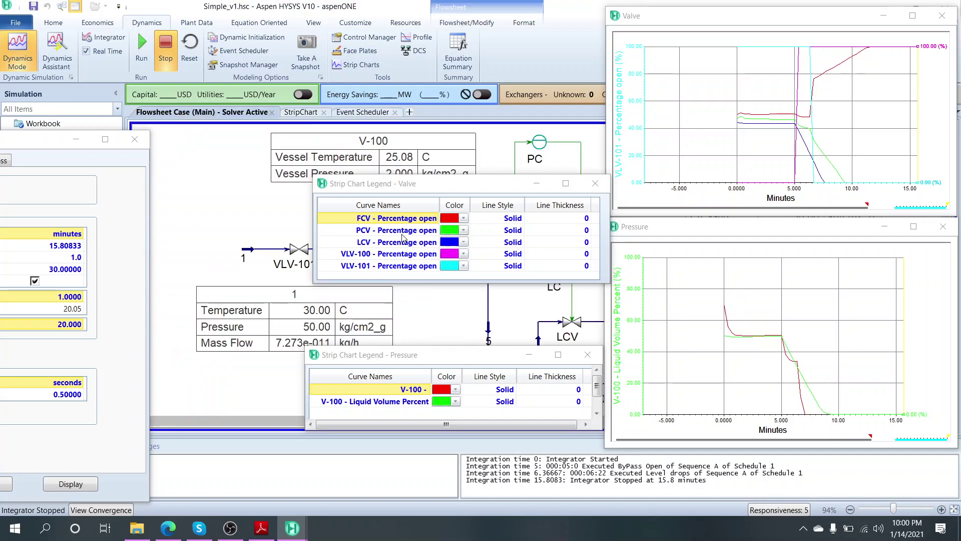
drag(471, 191, 234, 350)
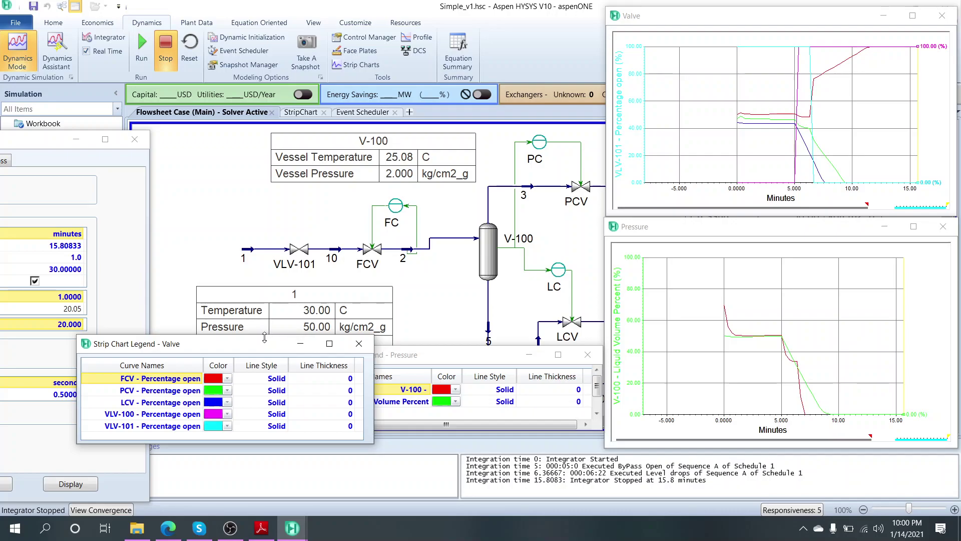
drag(249, 343, 140, 139)
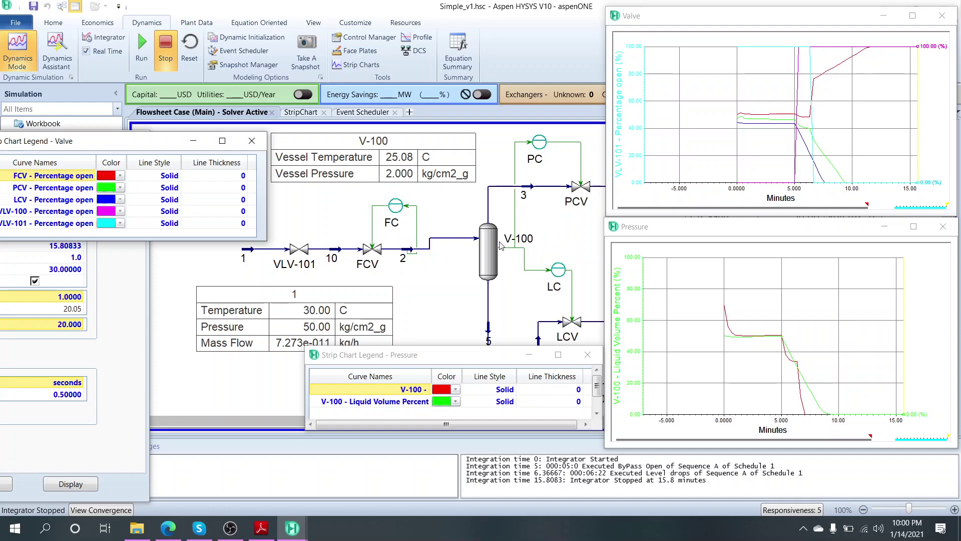
drag(95, 143, 296, 134)
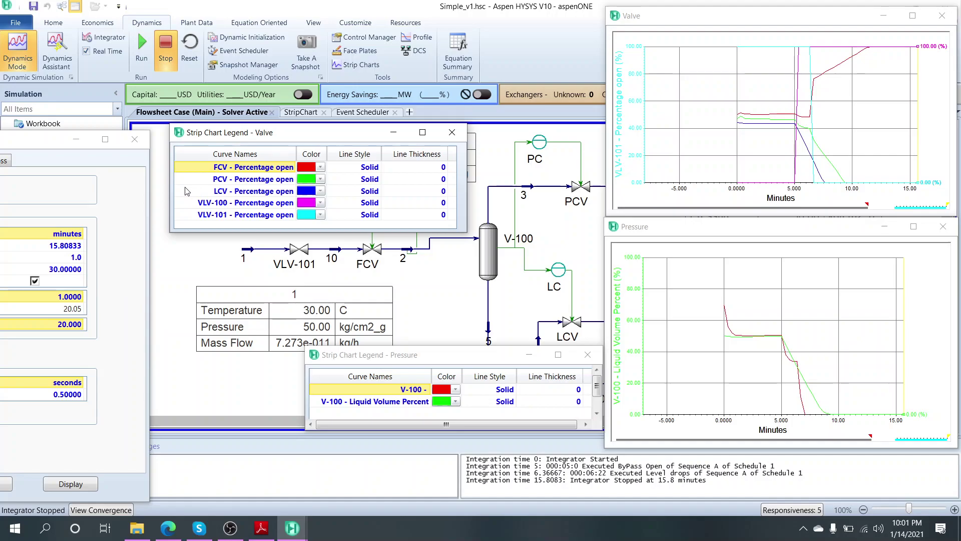
Step: Return to the Event Scheduler and close the Valve and Pressure strip charts together with their legends
drag(321, 132, 758, 103)
click(365, 112)
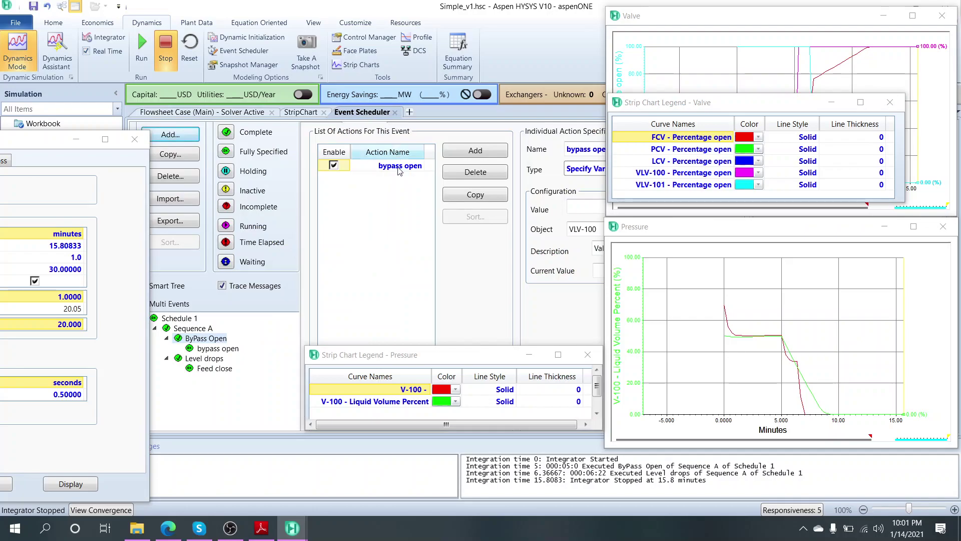
drag(439, 362, 773, 373)
click(908, 370)
click(893, 103)
click(942, 16)
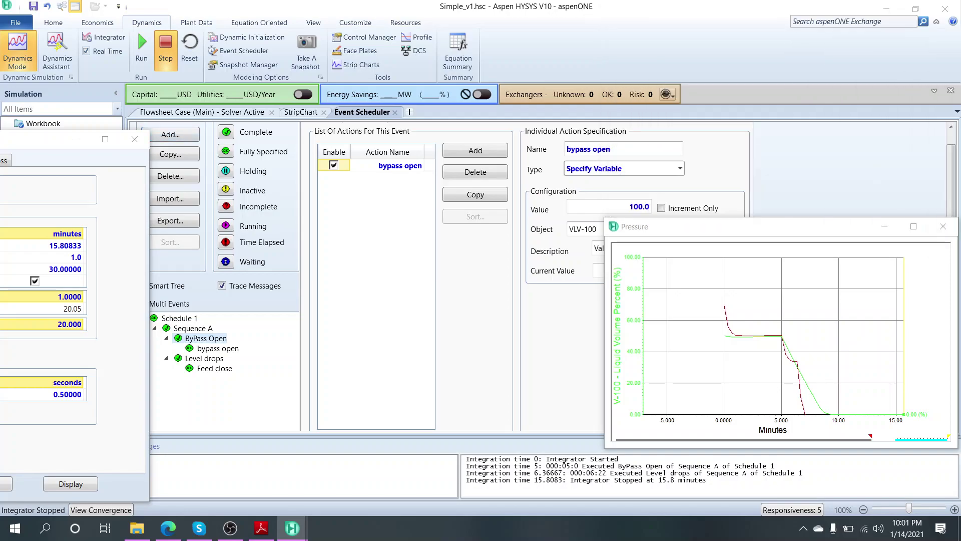
click(943, 226)
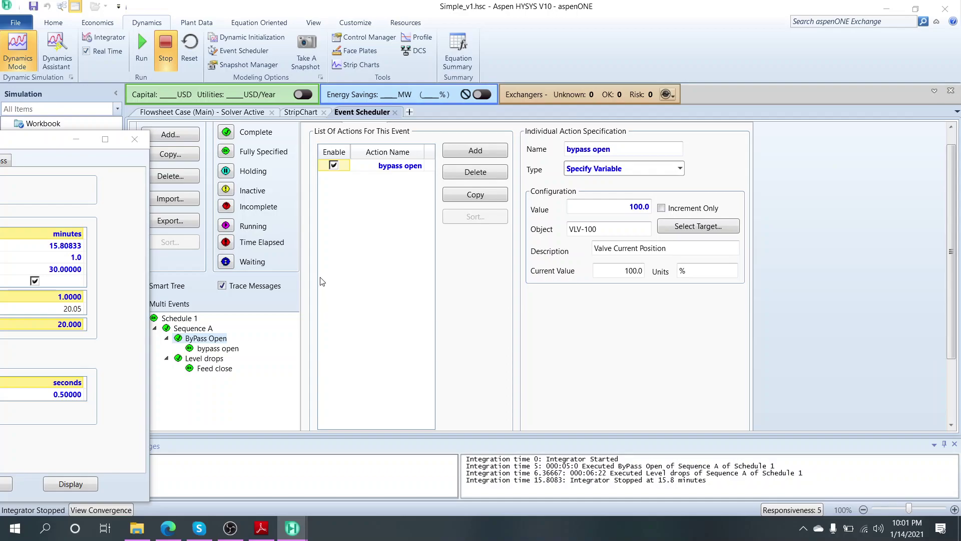
Step: Close the Integrator window and review the action types available for the bypass open action
double_click(201, 340)
double_click(202, 343)
click(202, 349)
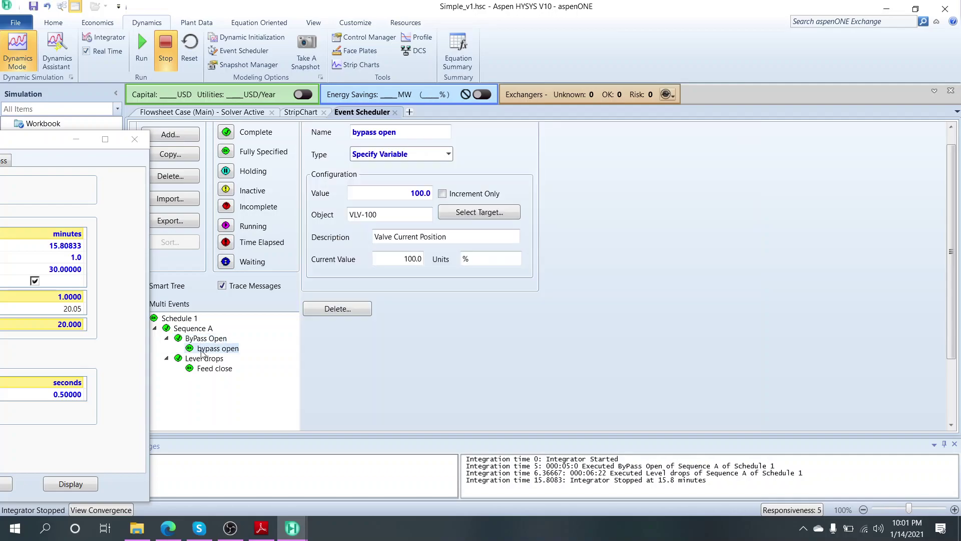
click(135, 139)
click(448, 154)
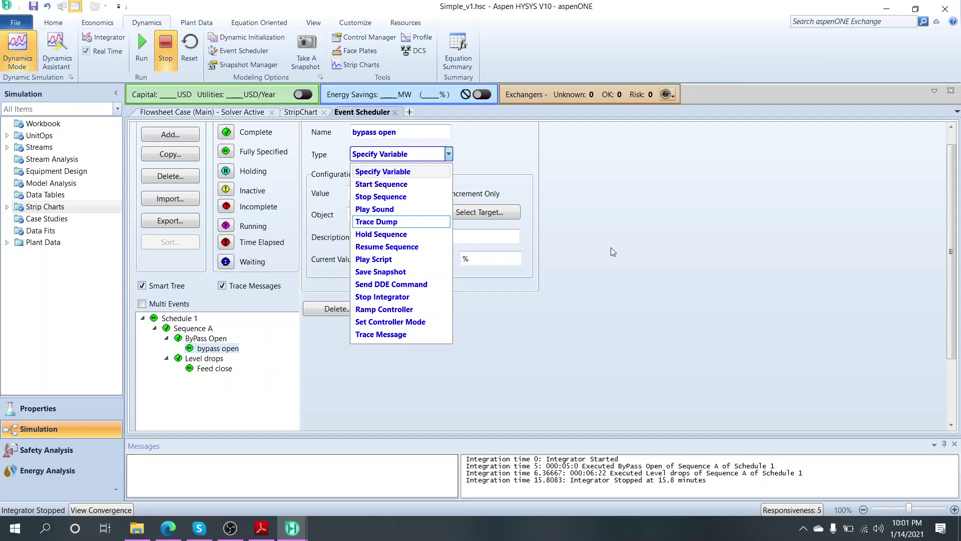
click(651, 229)
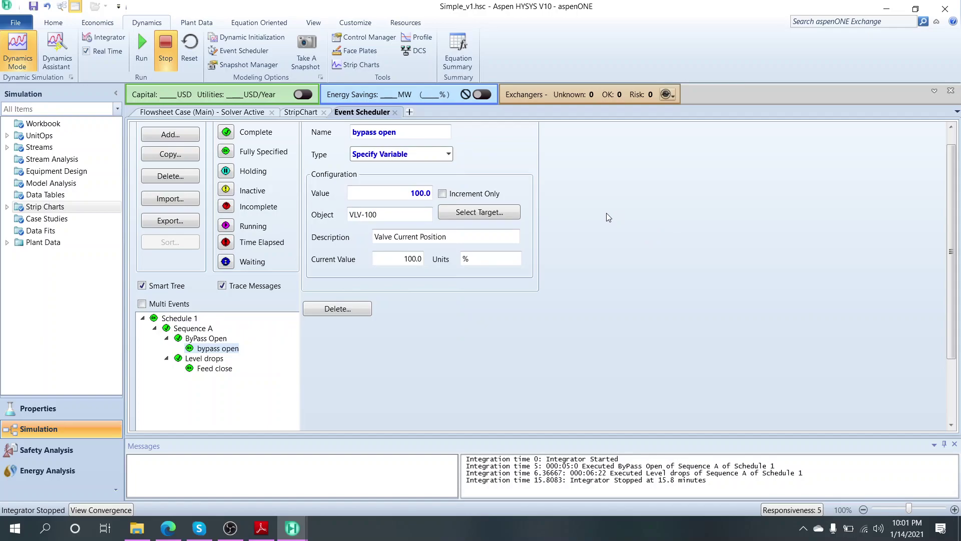
Step: Inspect the Feed close action under the Level drops event, and return to the main flowsheet
click(214, 359)
click(219, 371)
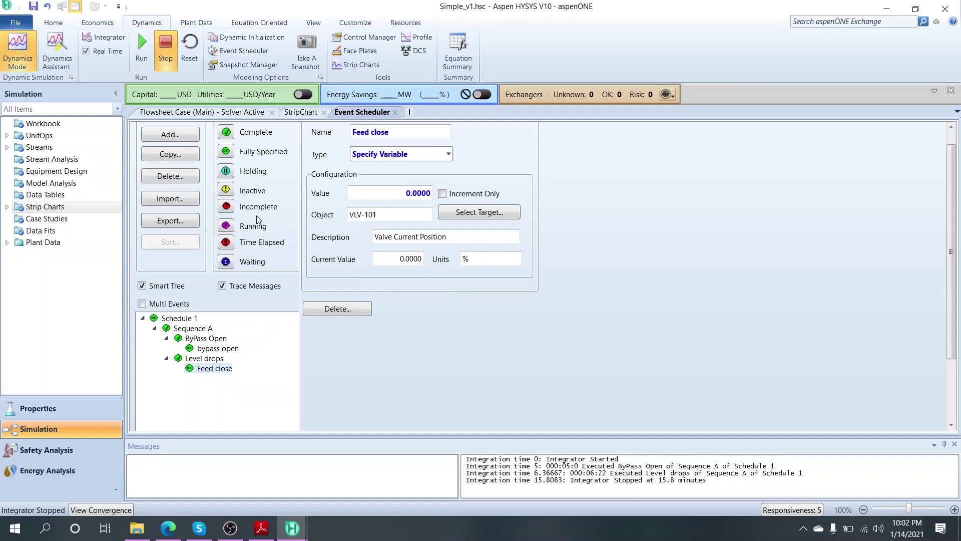
click(217, 114)
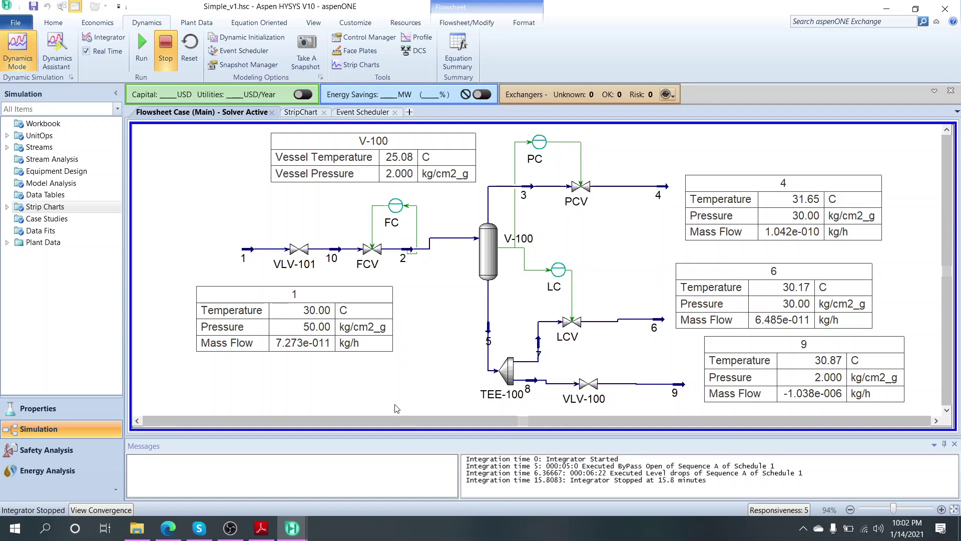
Step: Switch to Skype to check the call and its chat, and return to the Aspen HYSYS flowsheet
click(199, 528)
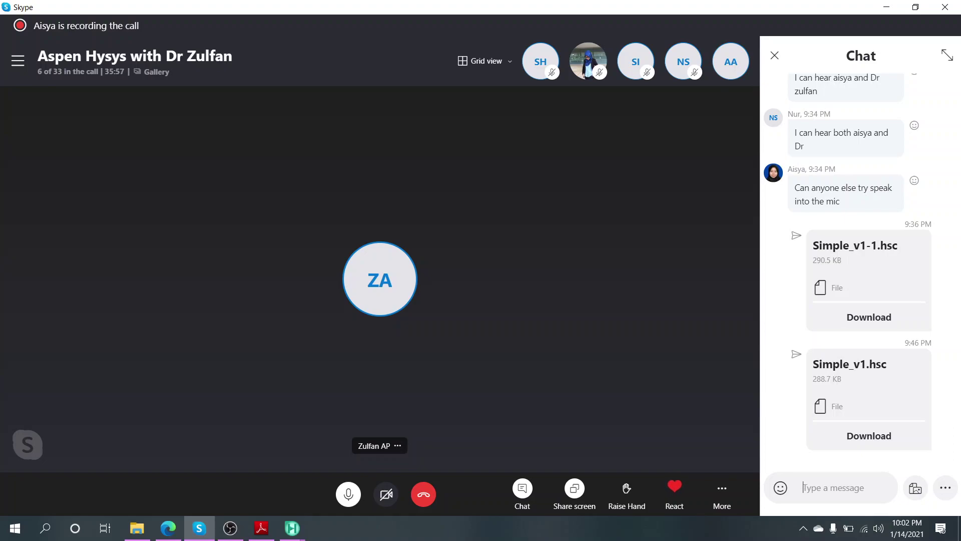
key(alt+Tab)
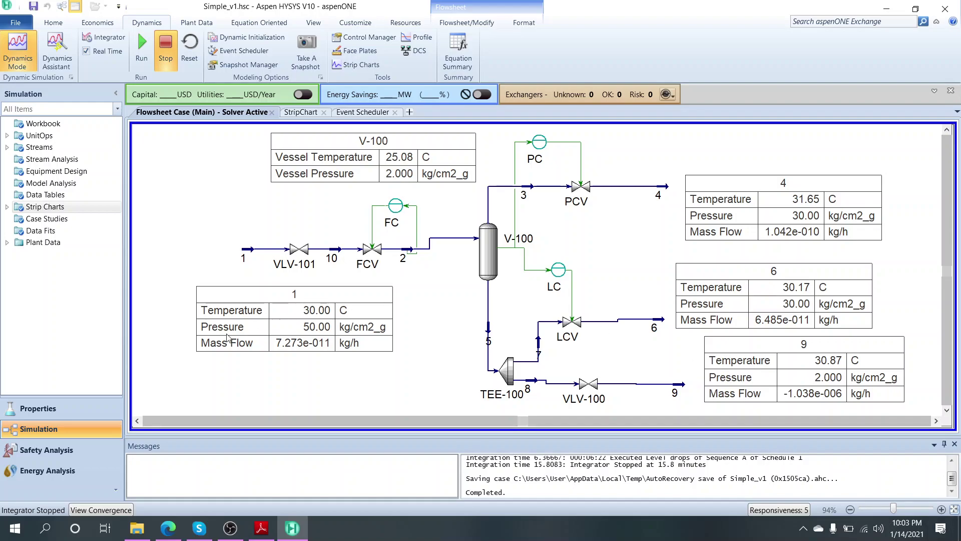
mouse_move(199, 528)
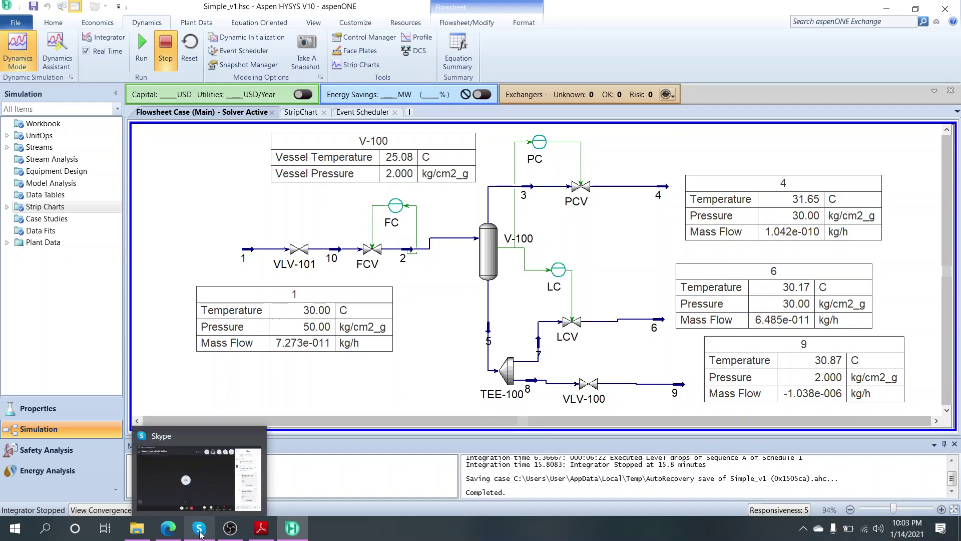
click(209, 482)
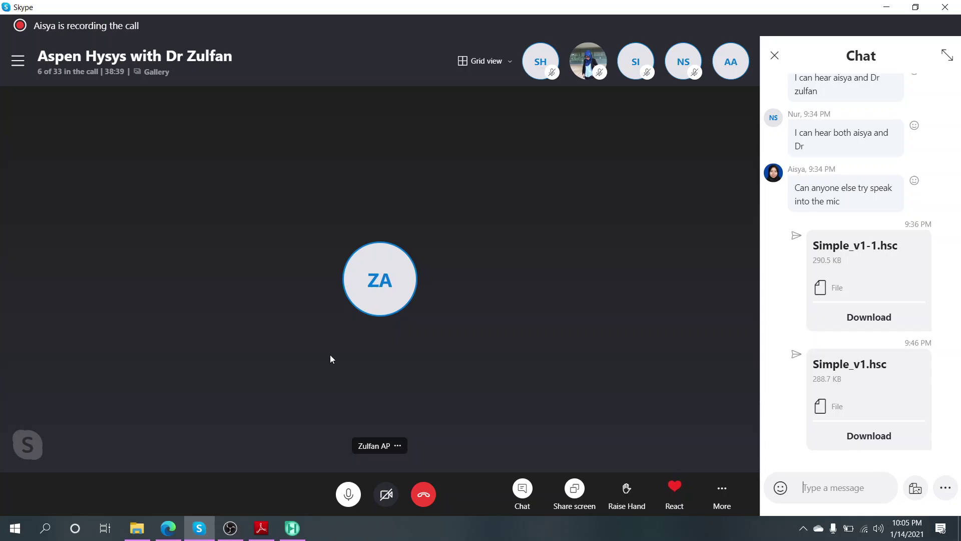
click(292, 528)
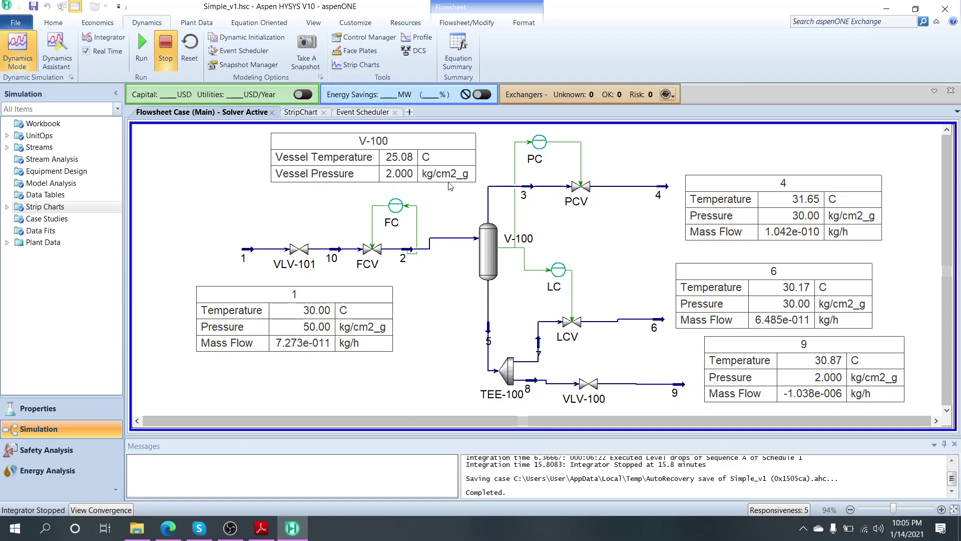
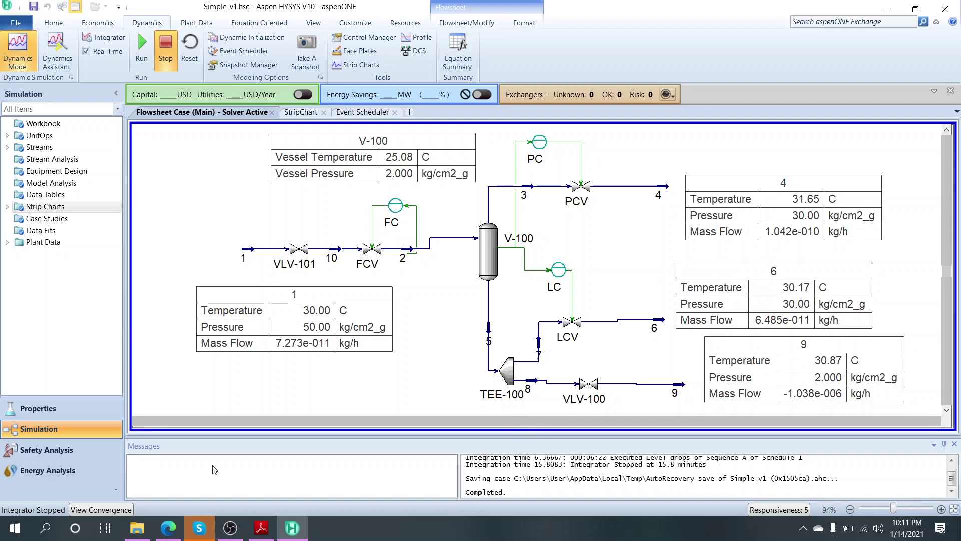
Step: Check the Skype call's chat, and switch to Adobe Reader to view the full Results page of Event scheduler.pdf
click(200, 528)
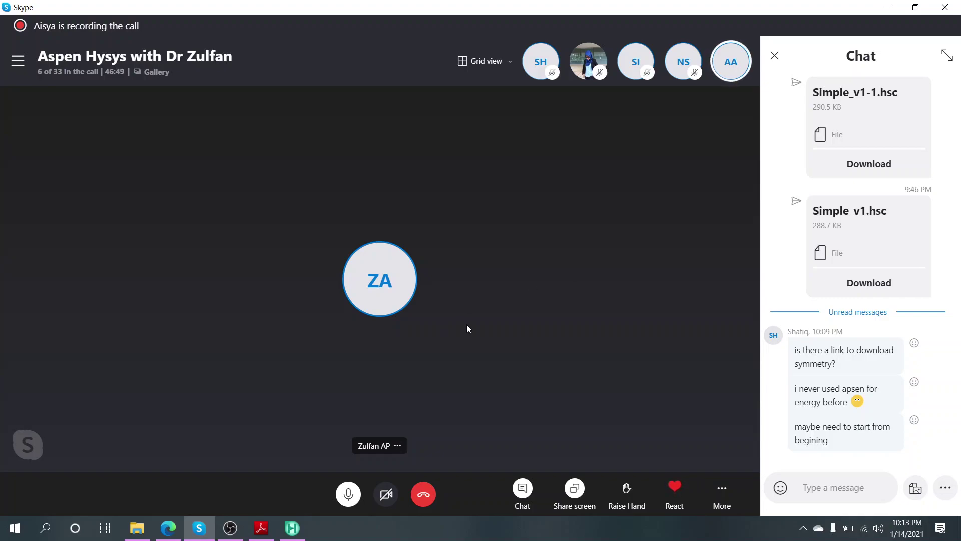
click(270, 529)
scroll(646, 284, up, 1)
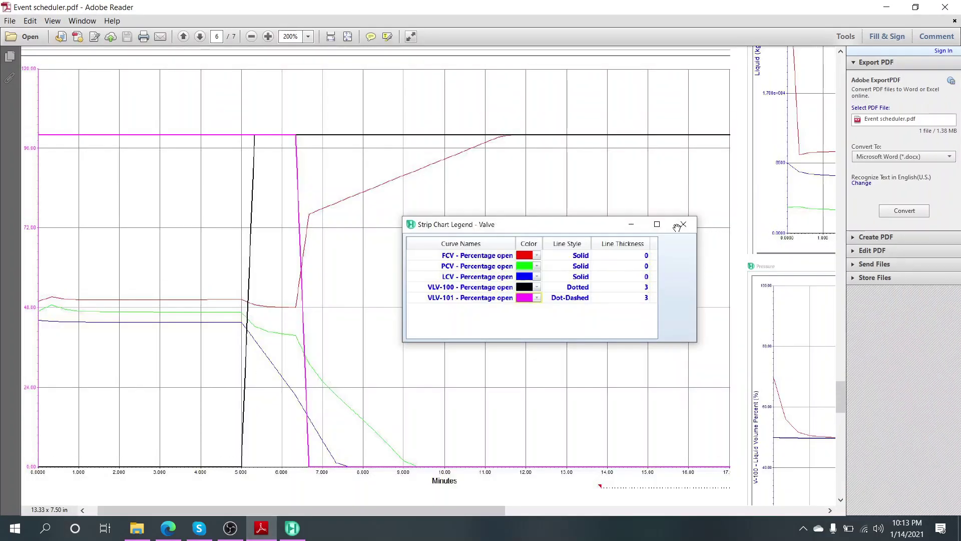
key(ctrl+0)
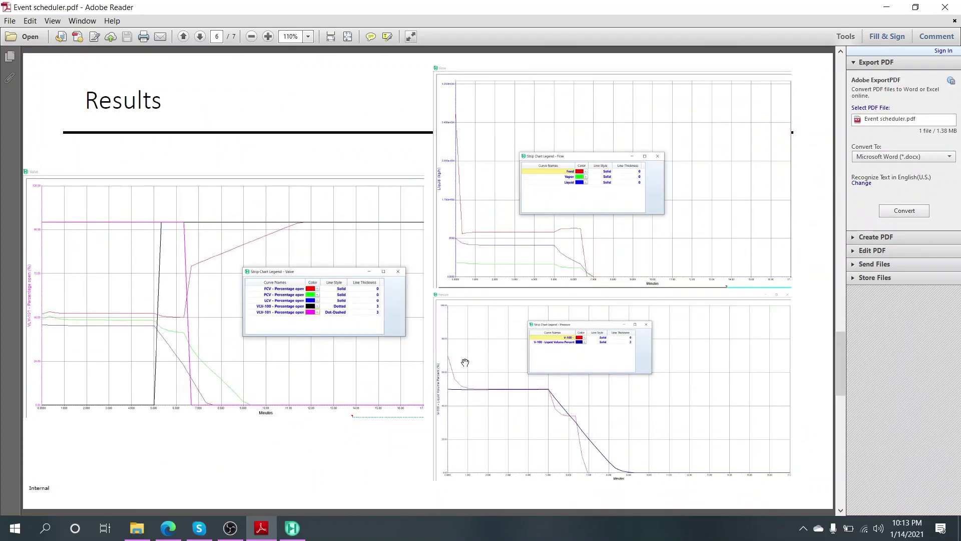
Step: Switch to Microsoft Edge, search the web for "towler and sinnott", and open the Elsevier page for Chemical Engineering Design, 6th Edition
click(137, 528)
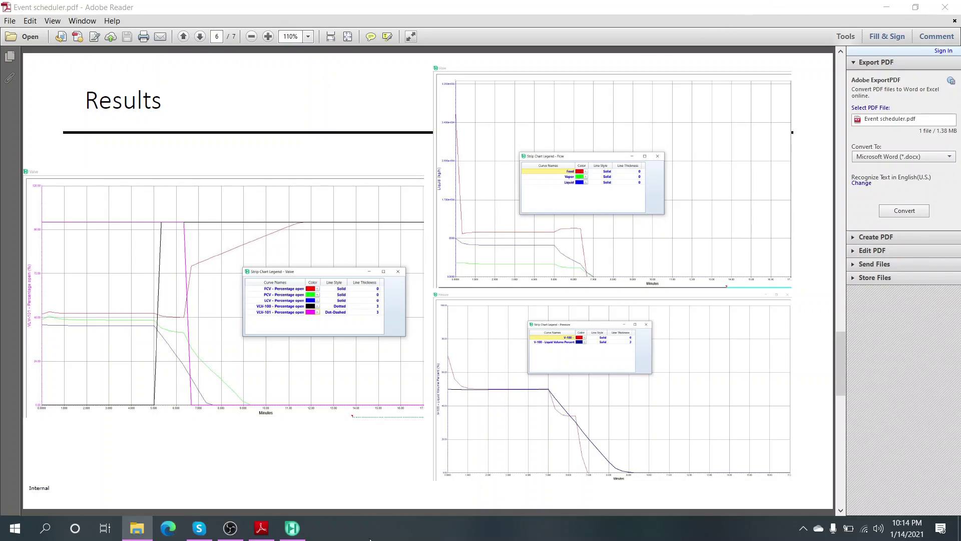
click(168, 528)
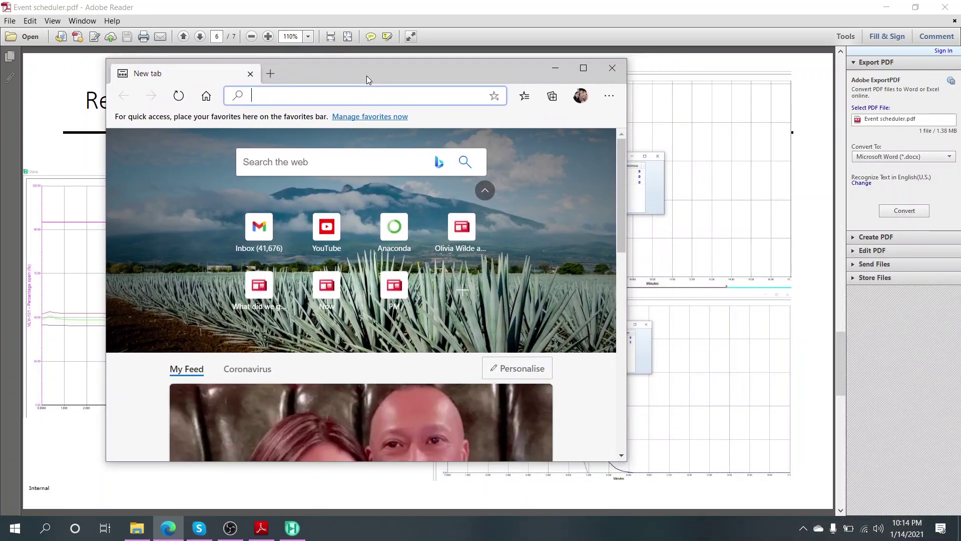
double_click(367, 76)
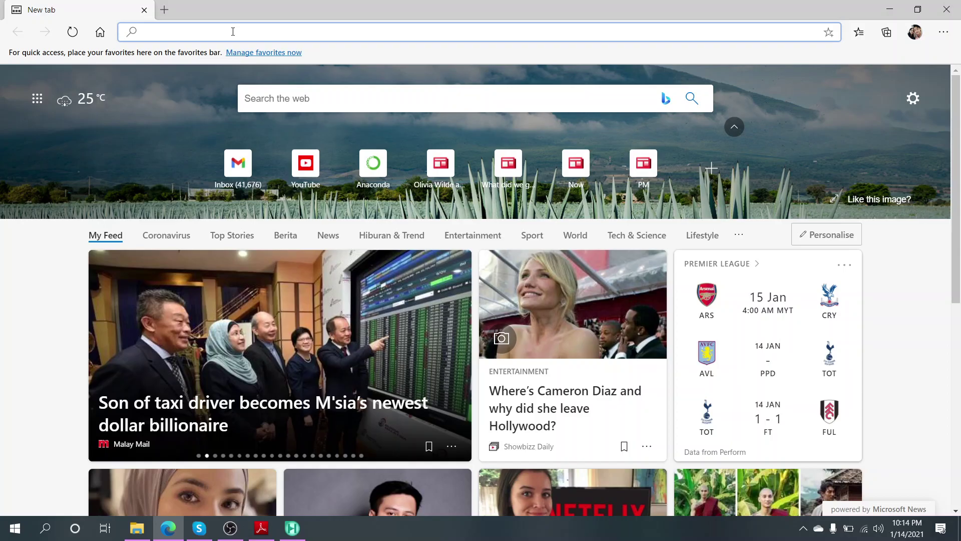
text(towl)
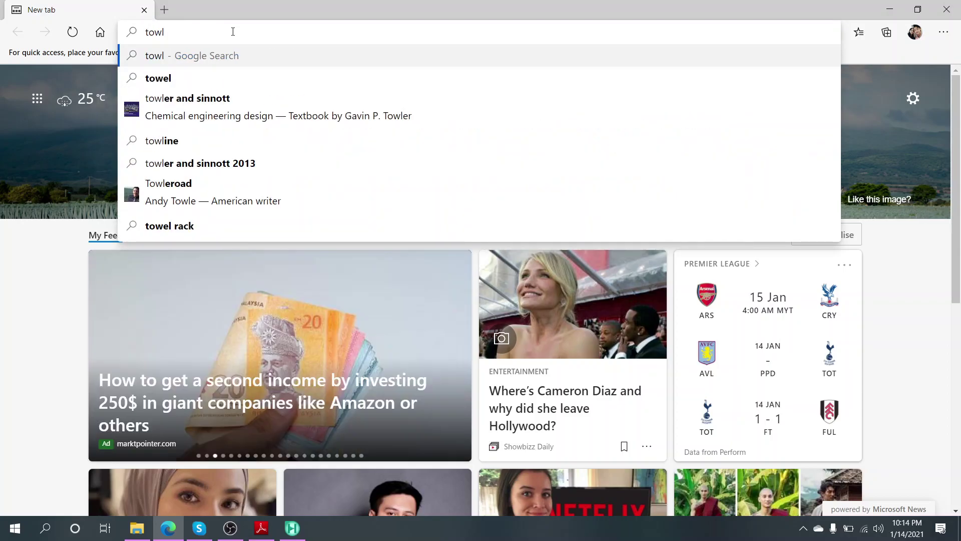
click(160, 99)
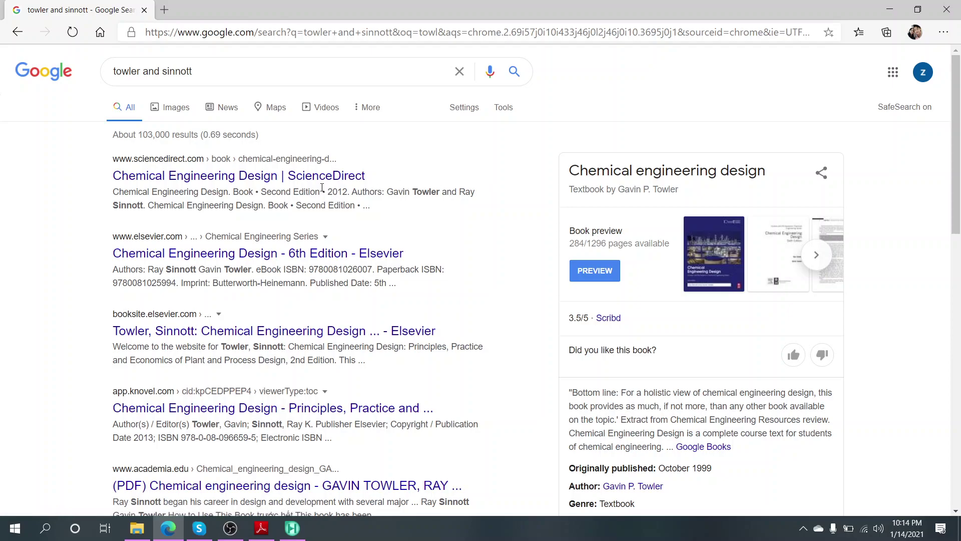
click(223, 254)
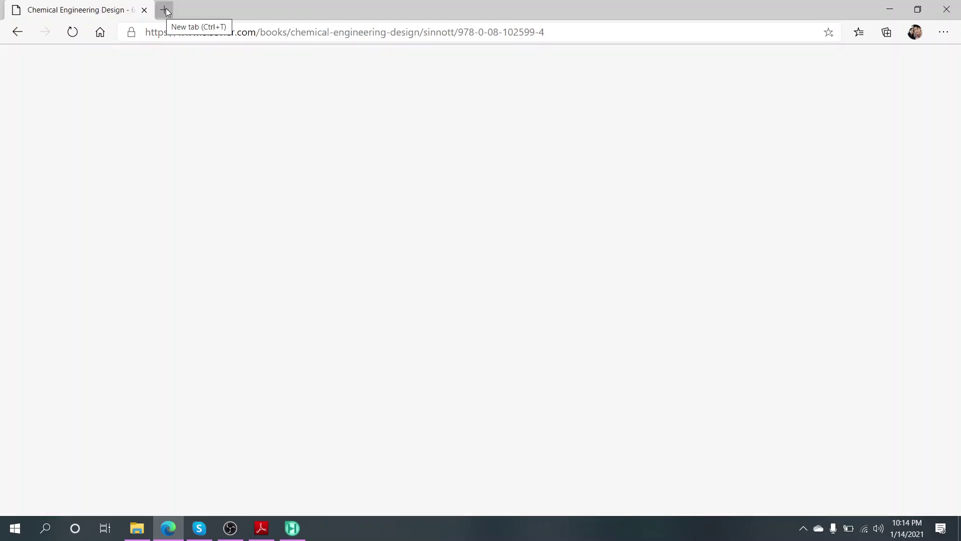
Step: Search for "chemical process design and integration" in a new tab and open the Wiley page for the book
click(167, 10)
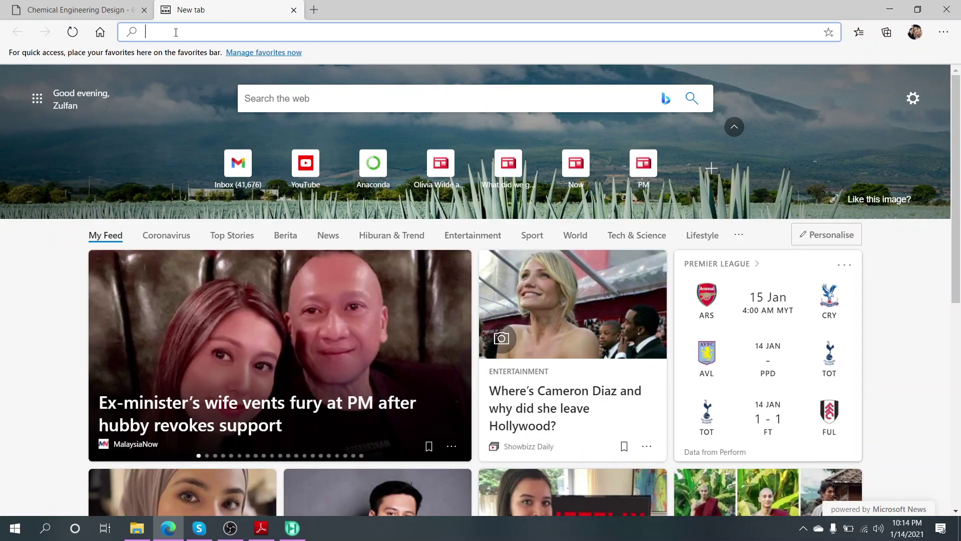
text(chem)
key(BackSpace)
text(emical process de)
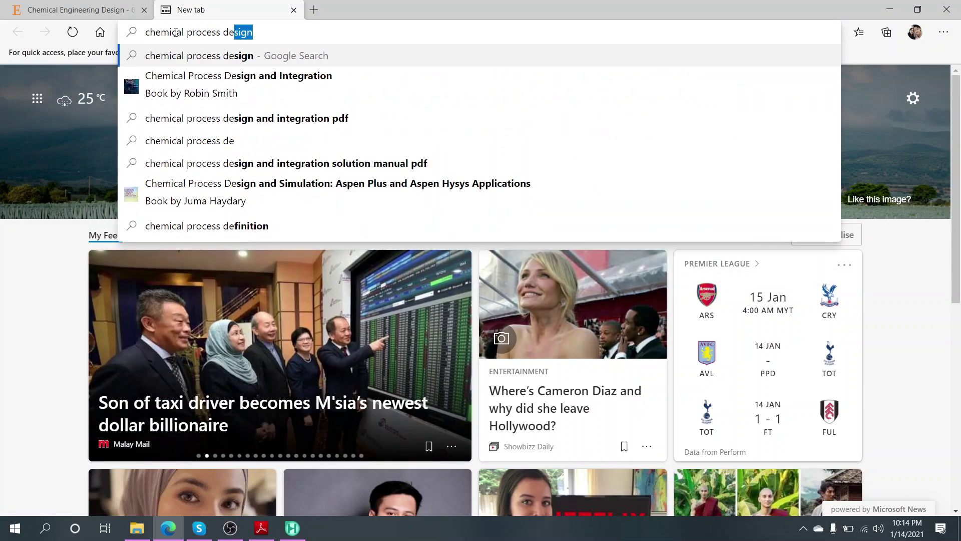
text(sign)
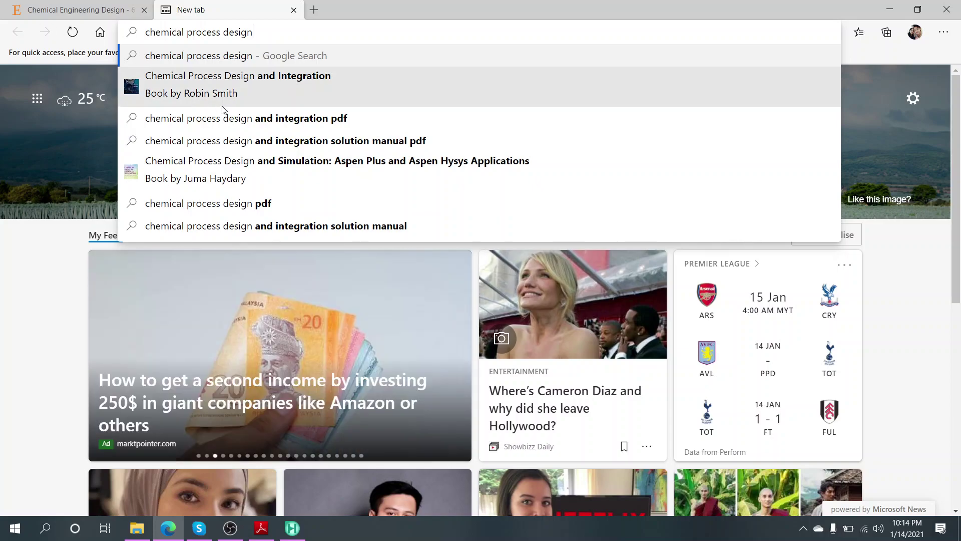
click(229, 94)
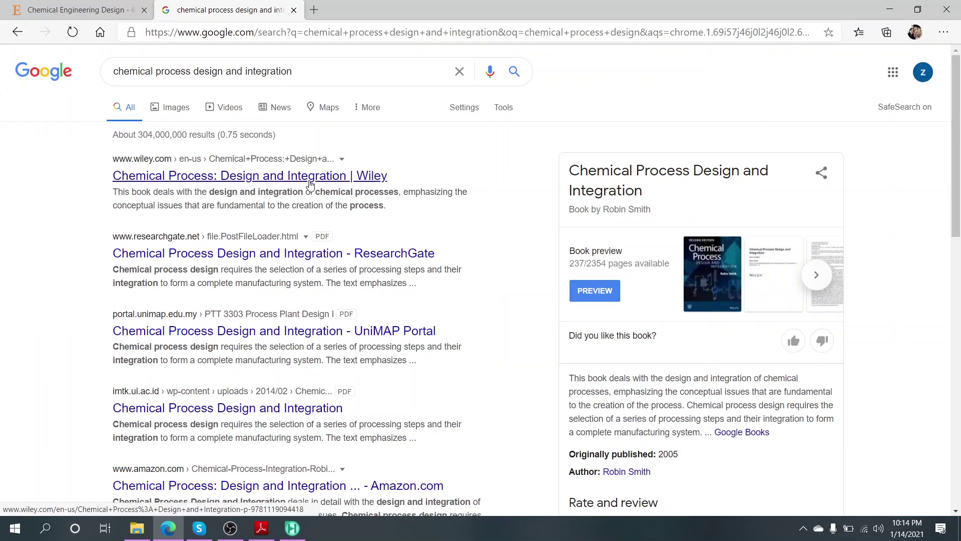
click(310, 184)
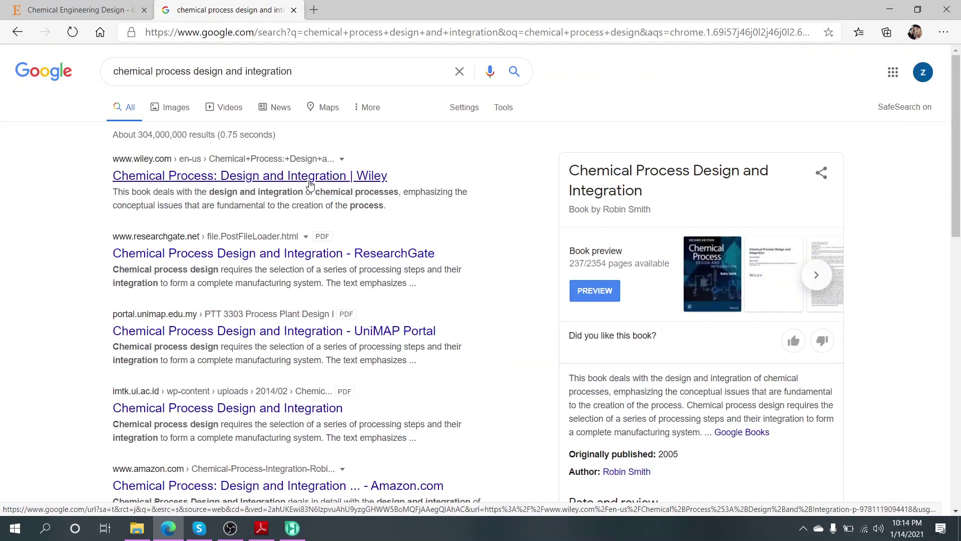
Step: Search the web for "tony kiss chemical process design" in another new tab
click(314, 11)
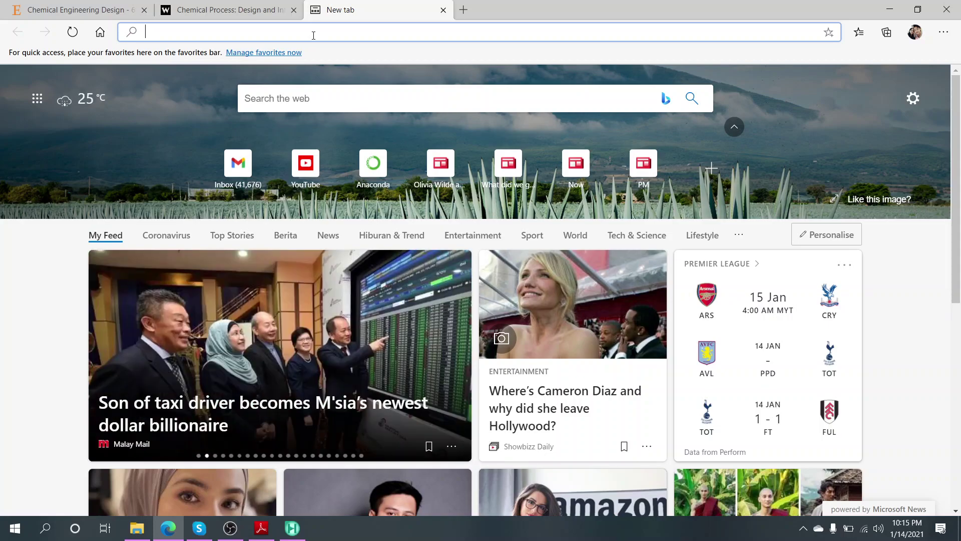
text(tony kiss )
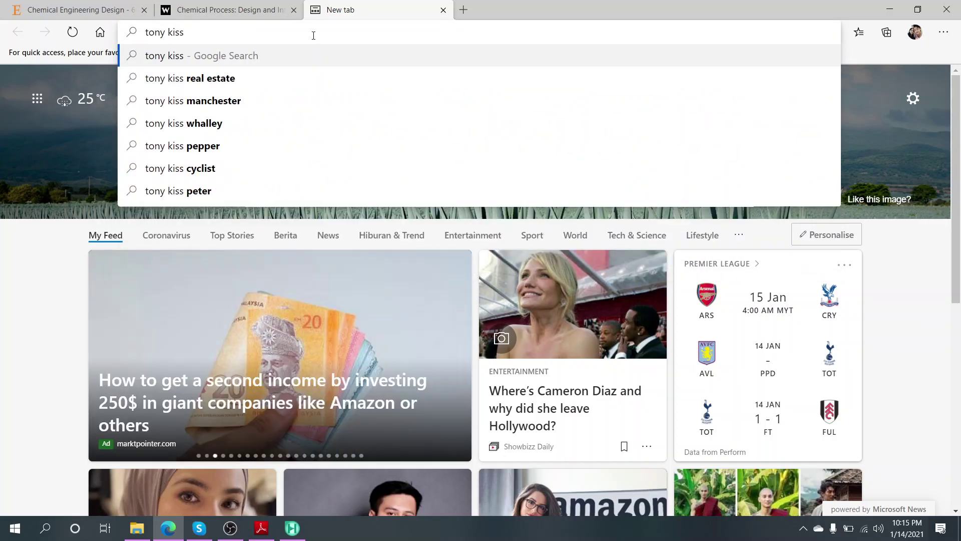
text(chemial p)
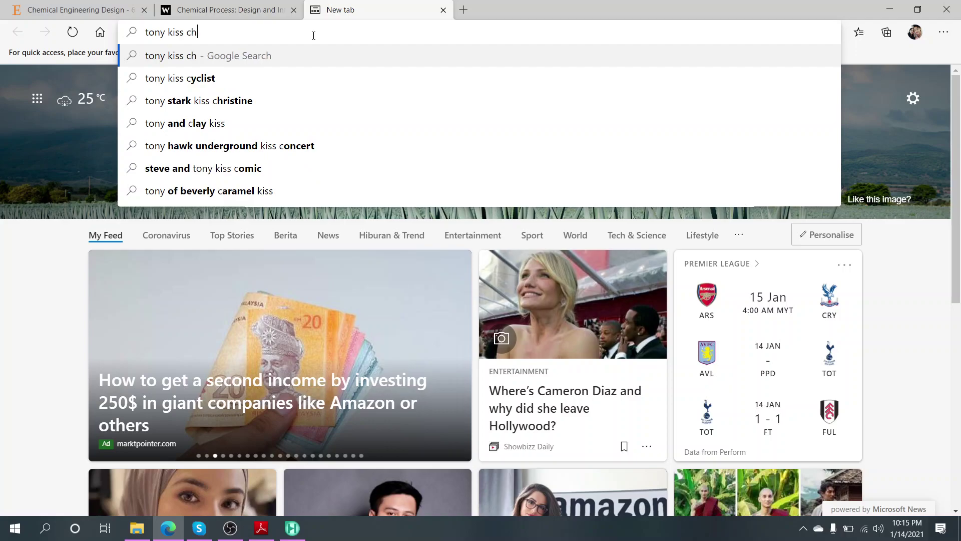
key(BackSpace)
key(BackSpace)
key(BackSpace)
key(BackSpace)
text(c)
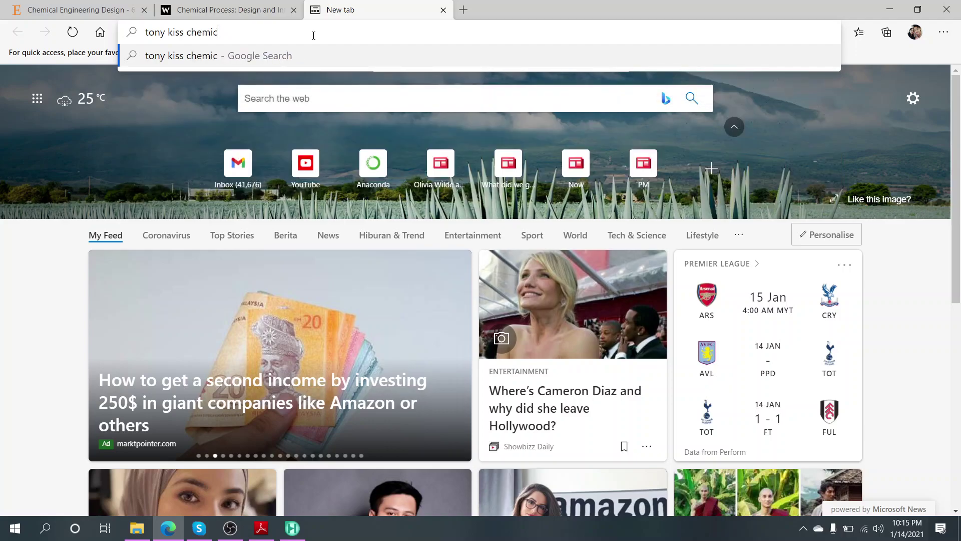
text(al process design)
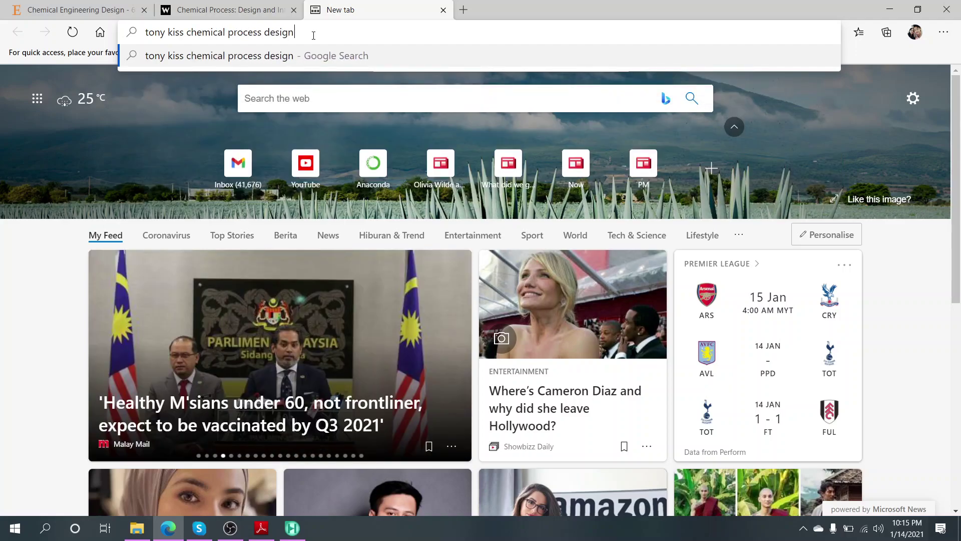
key(Return)
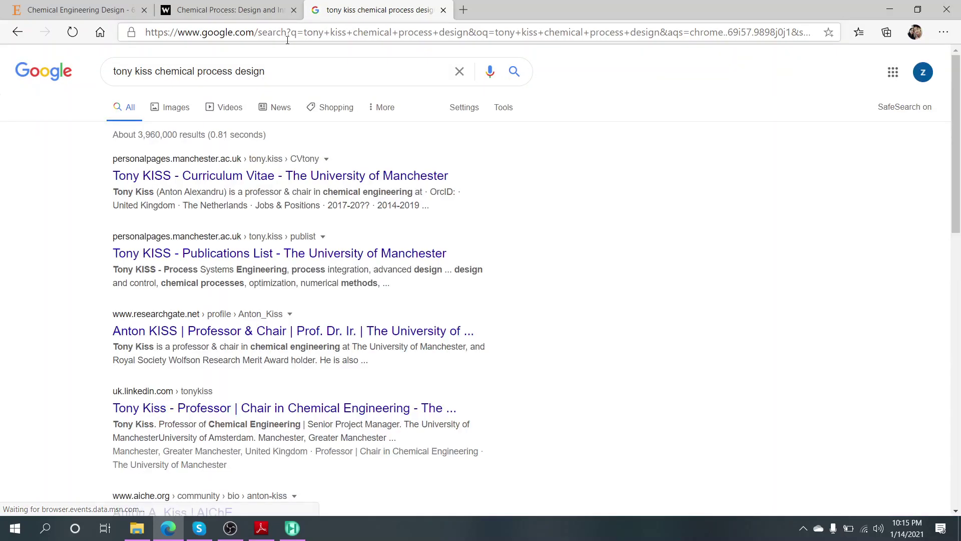
Step: Find the green Integrated Design and Simulation of Chemical Processes book cover in the image results and preview it
scroll(504, 217, down, 5)
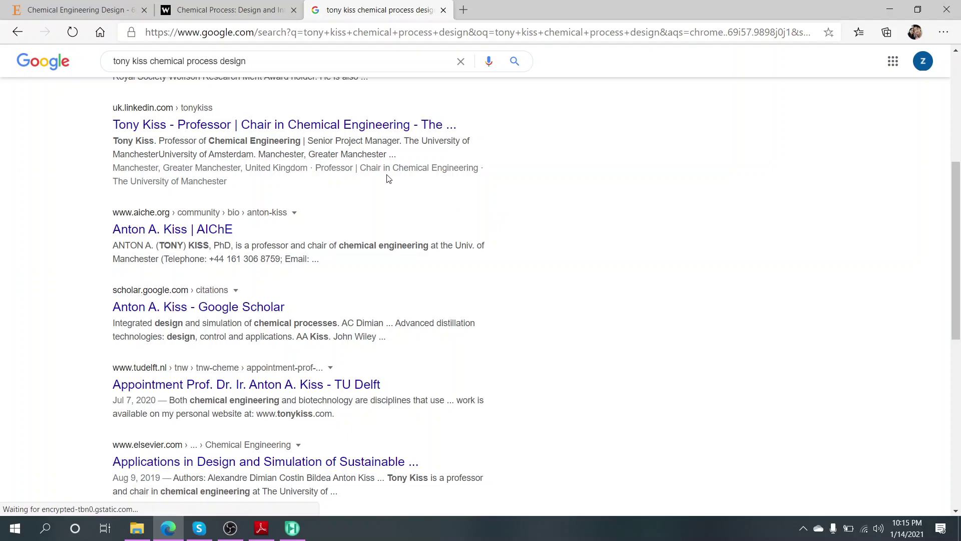
scroll(389, 178, down, 5)
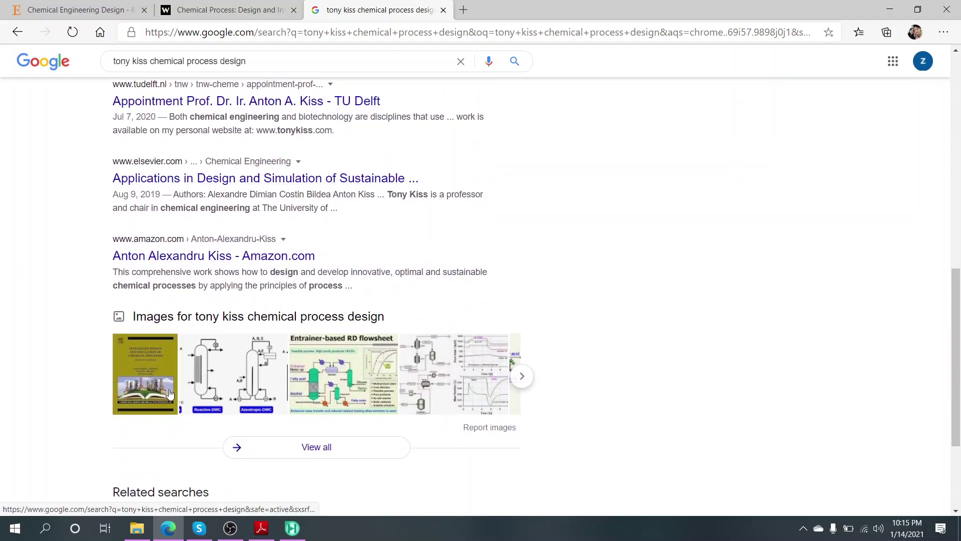
click(155, 373)
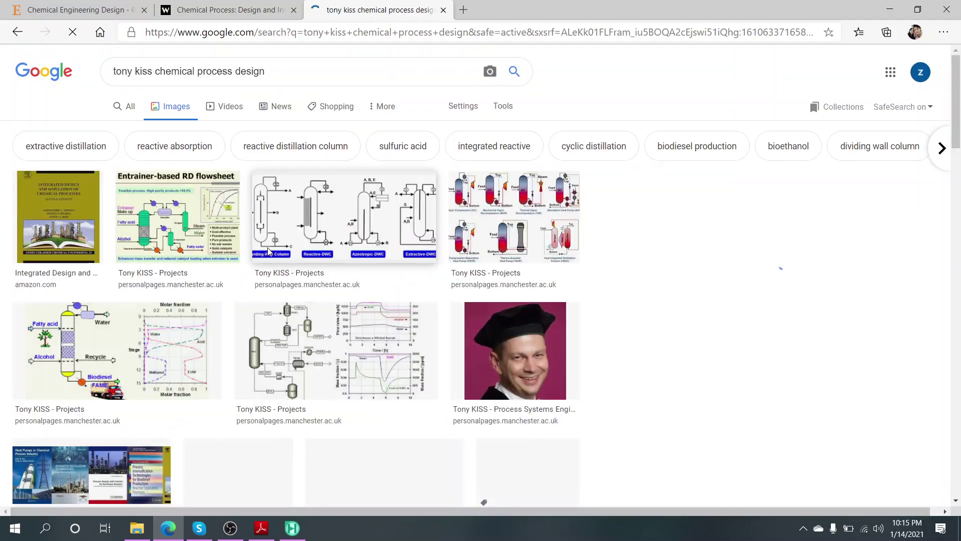
click(50, 215)
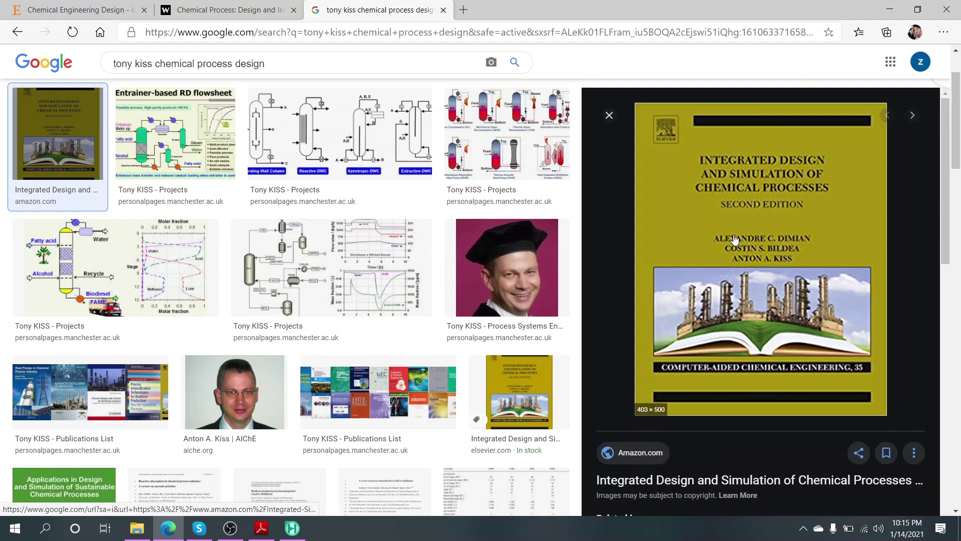
Step: Review the Elsevier and Wiley book pages, accepting all cookies and declining the United States site change, and return to the book cover preview
click(68, 8)
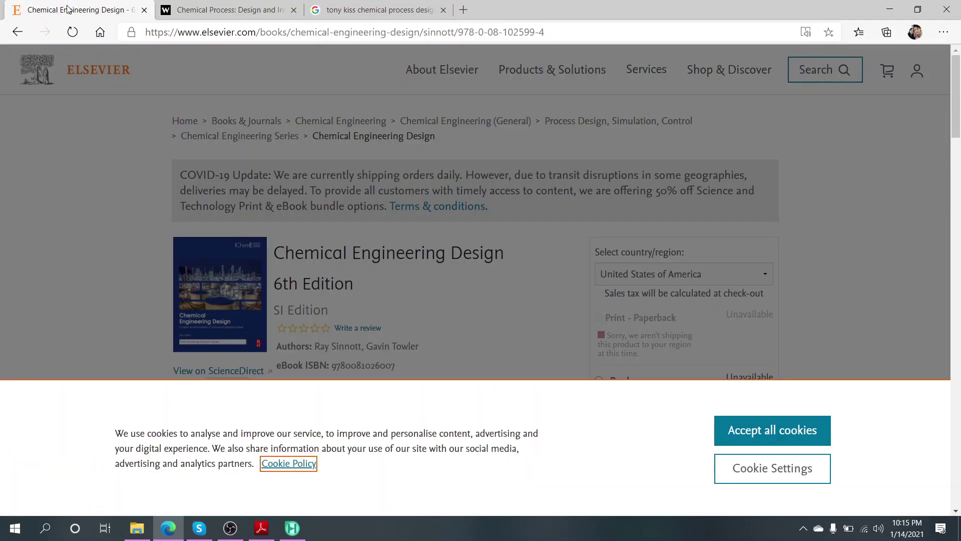
click(736, 435)
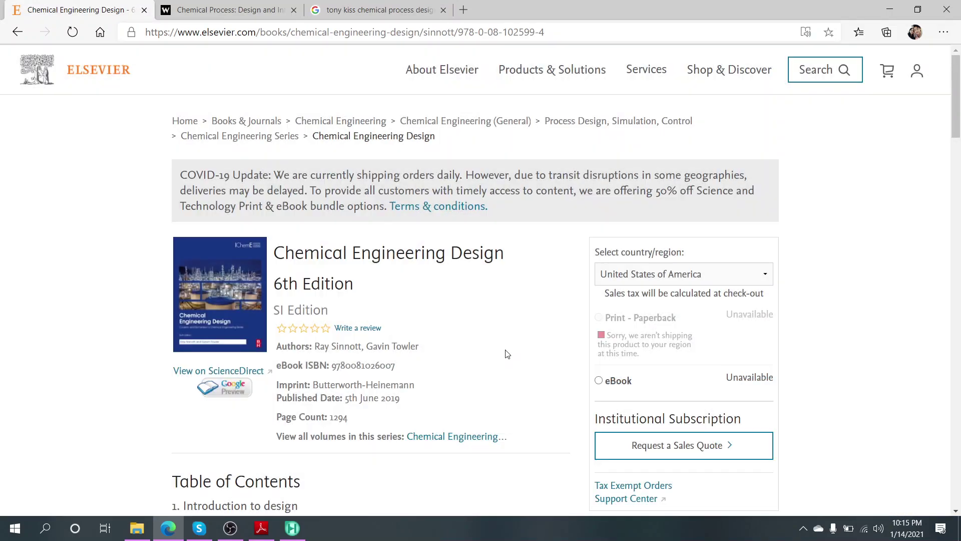
click(228, 10)
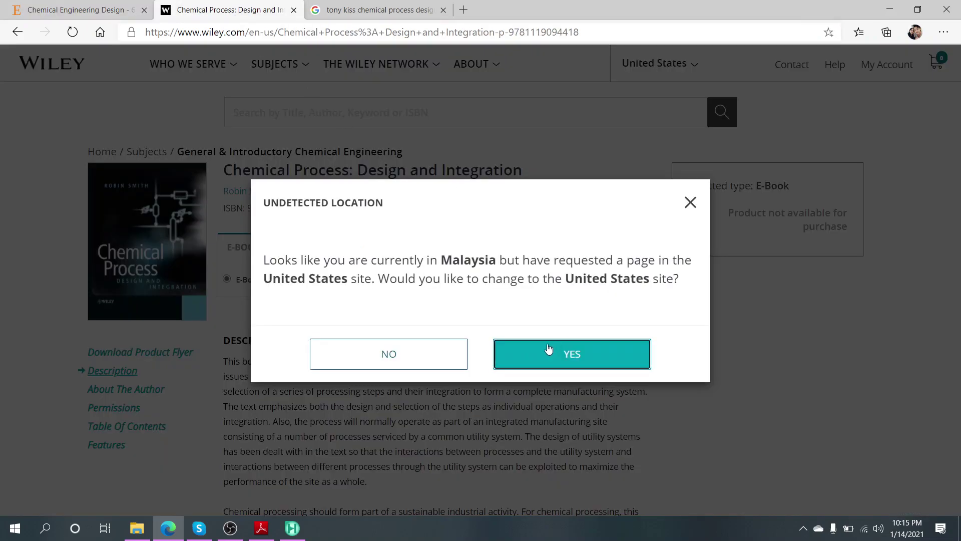
click(421, 354)
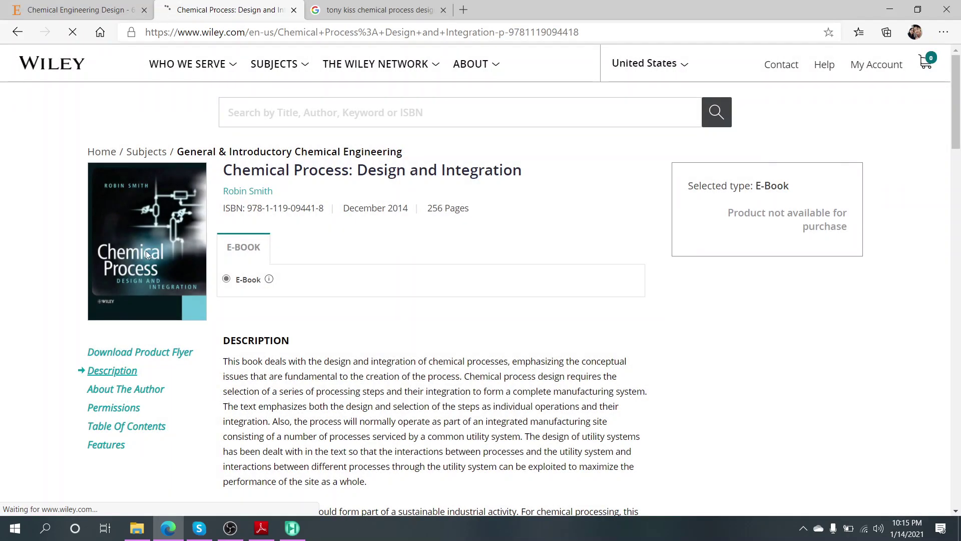
key(ctrl+Tab)
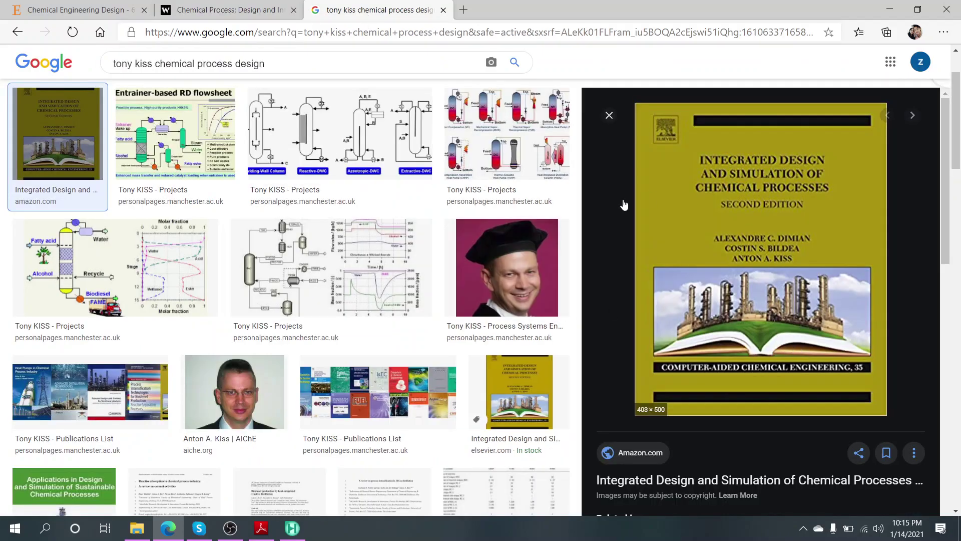
Step: Search for "thermodynamic model selection" in a new tab and switch to the image results
click(463, 10)
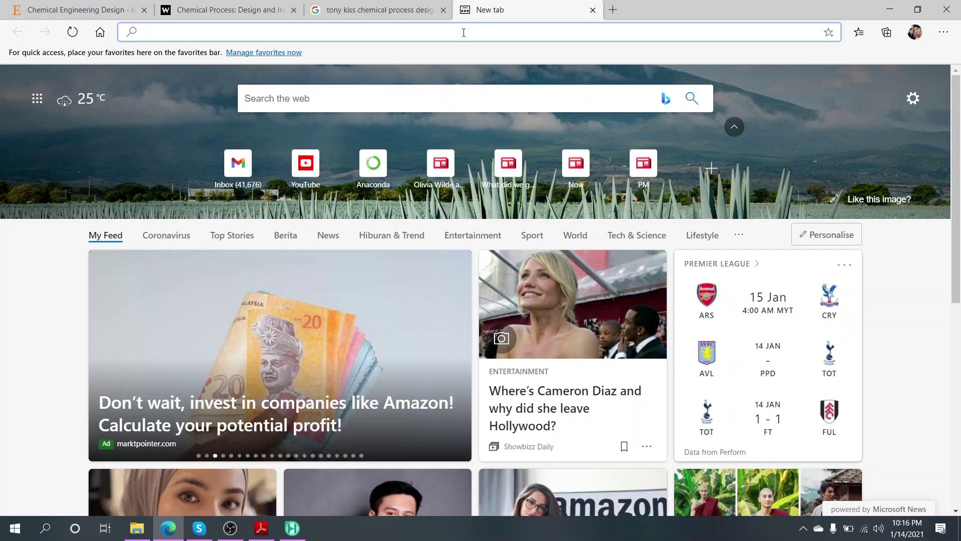
text(thermo)
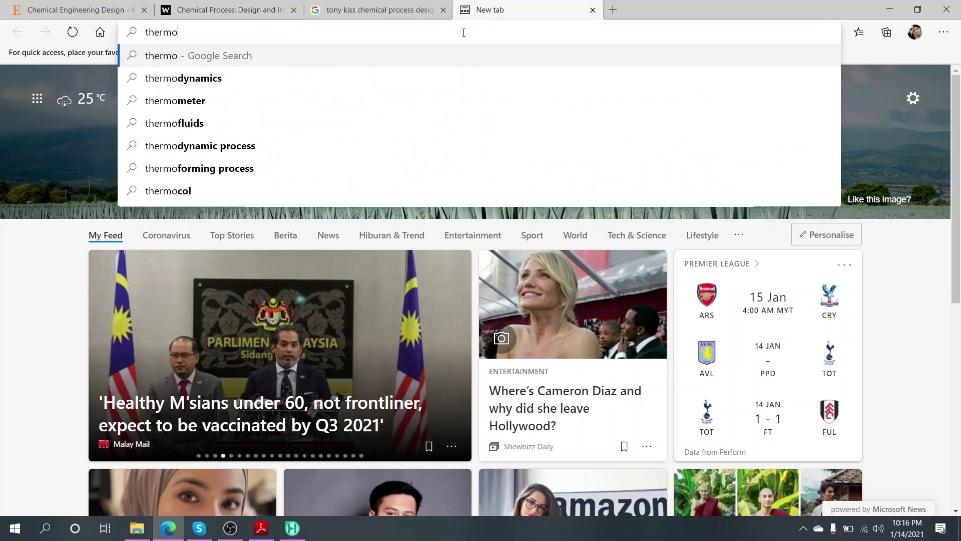
text(dynamic model)
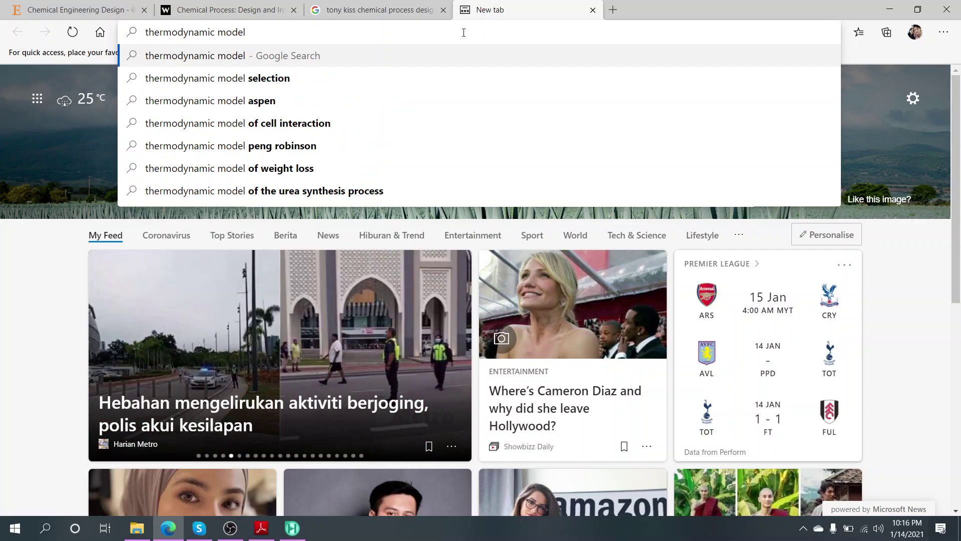
click(290, 86)
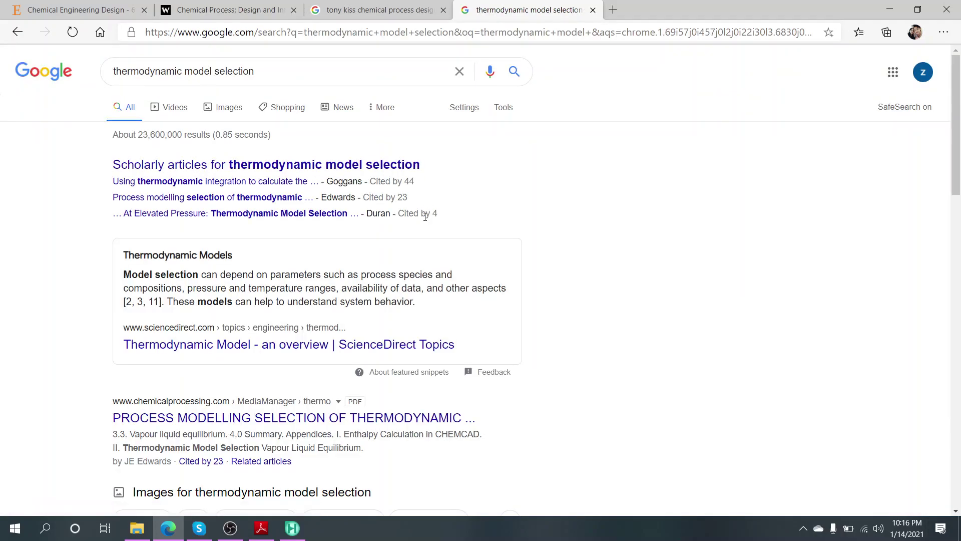
click(231, 109)
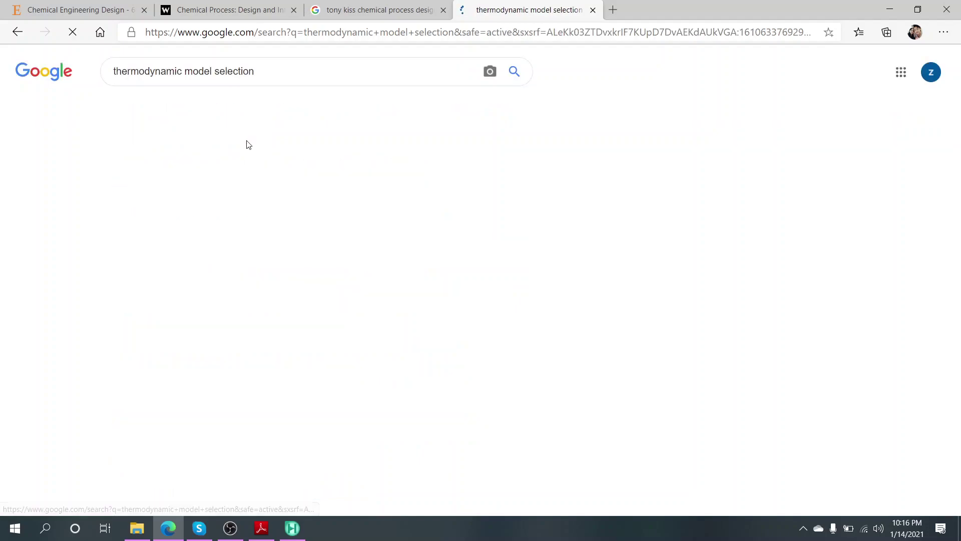